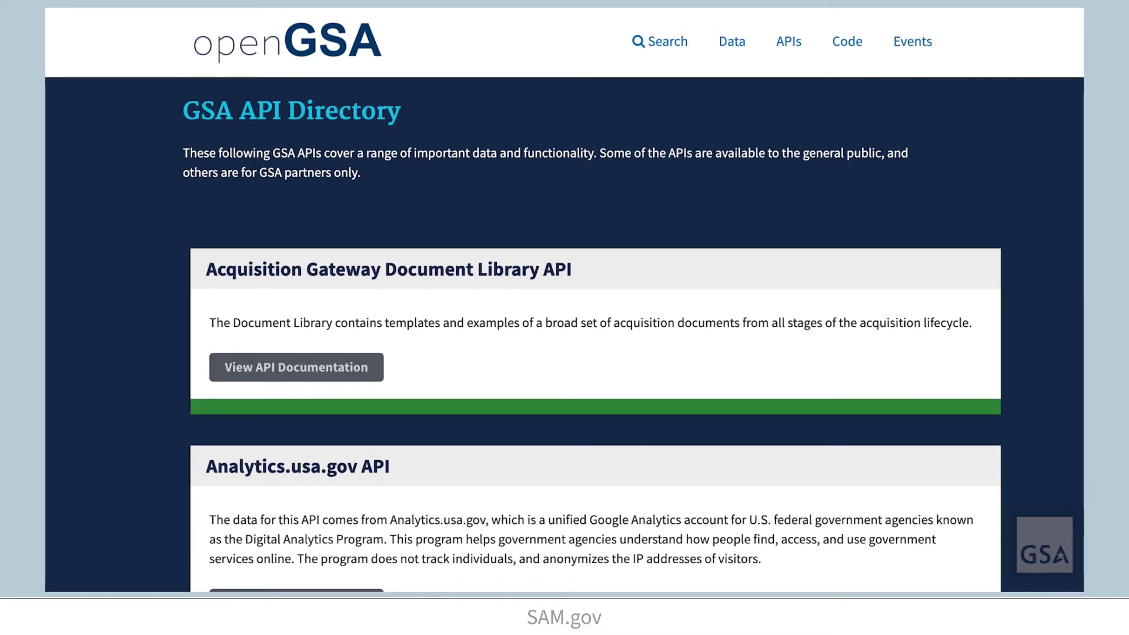
# Open the documentation for the SAM.gov Get Opportunities Public API from the openGSA API Directory.
pyautogui.scroll(-3, 564, 300)
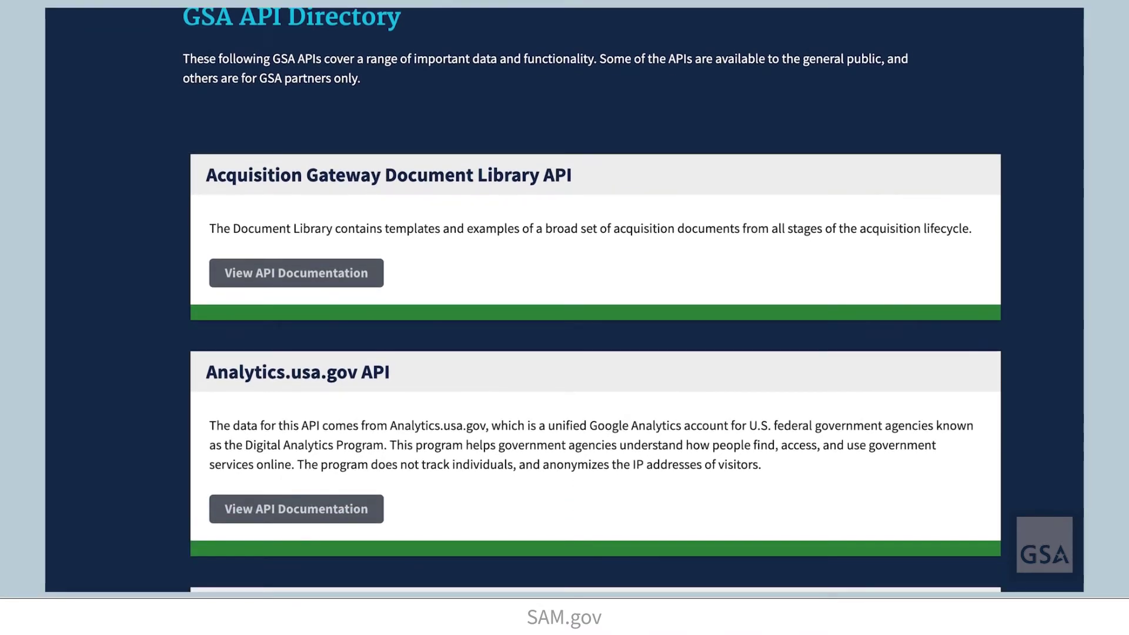
pyautogui.scroll(-15, 595, 300)
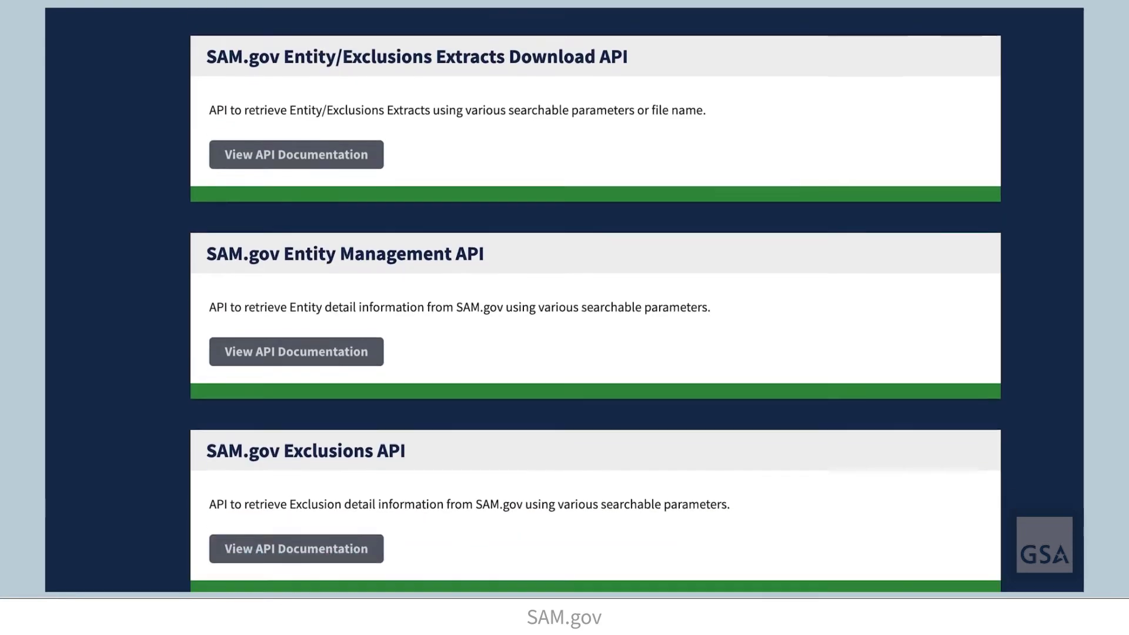
pyautogui.scroll(-3, 595, 300)
pyautogui.scroll(-7, 334, 518)
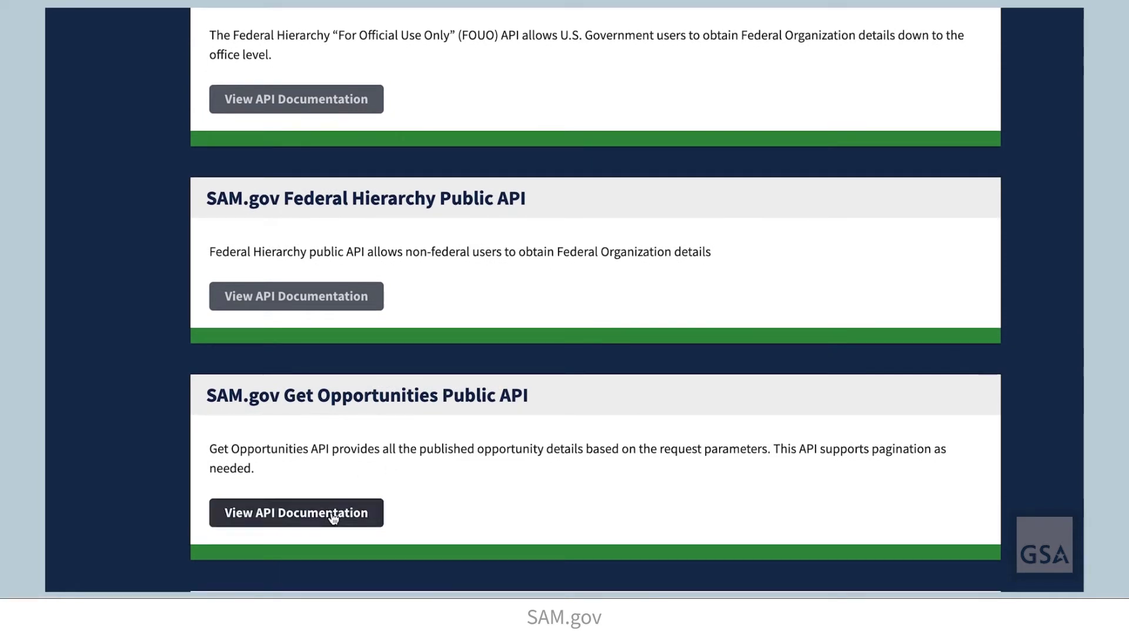
pyautogui.click(334, 517)
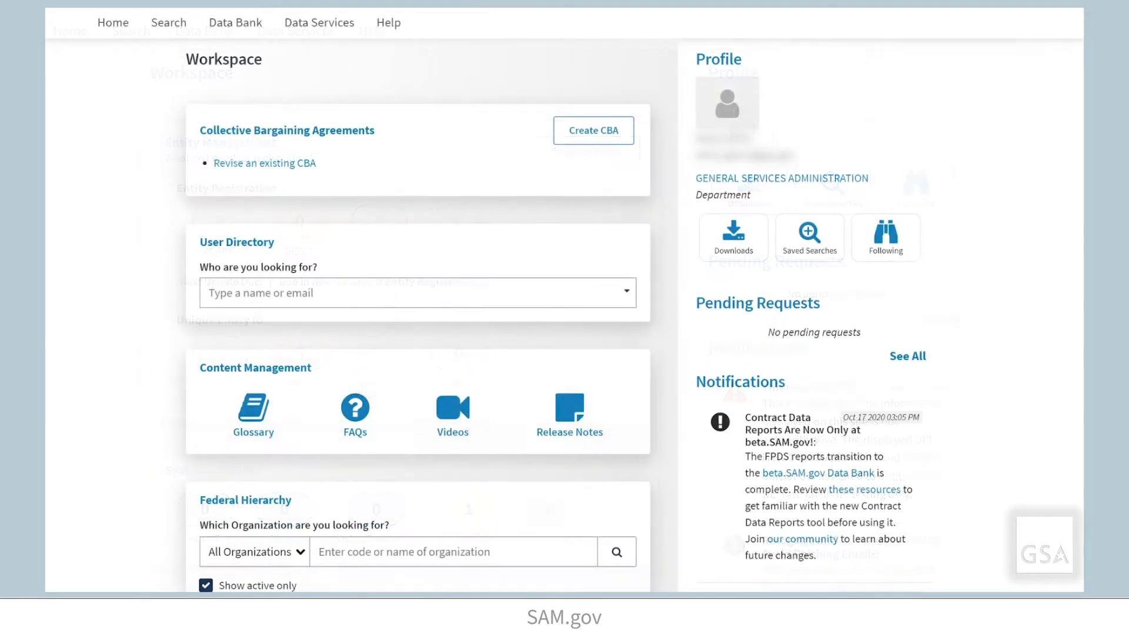
# Filter the User Directory to the 4732 Federal Acquisition Service organization.
pyautogui.click(239, 243)
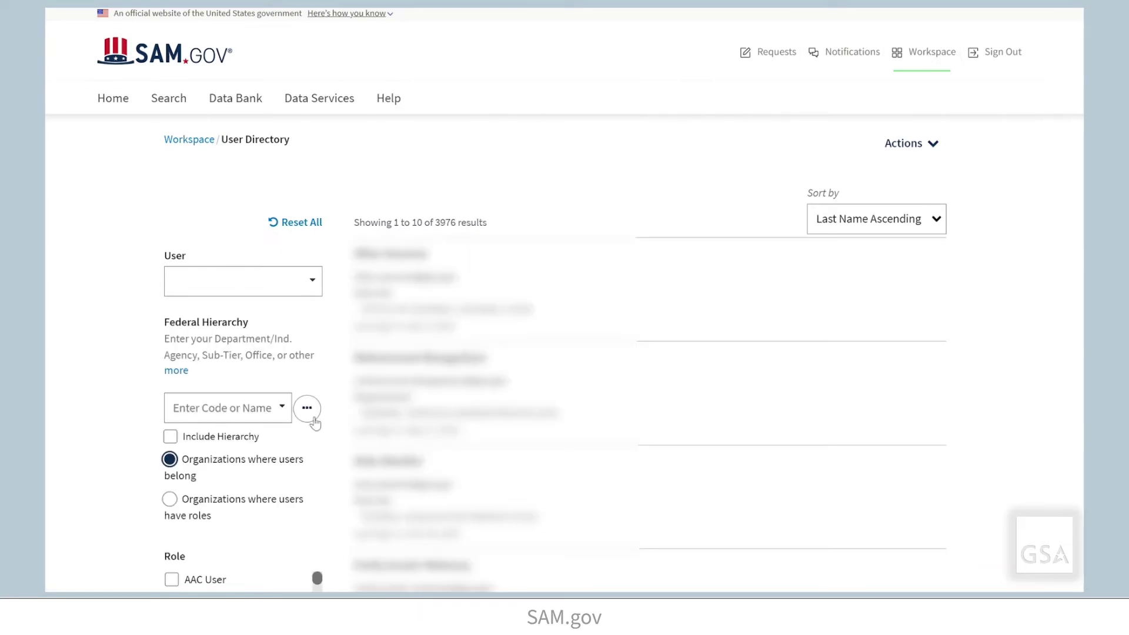
pyautogui.click(307, 408)
pyautogui.click(288, 234)
pyautogui.write('fed')
pyautogui.click(288, 265)
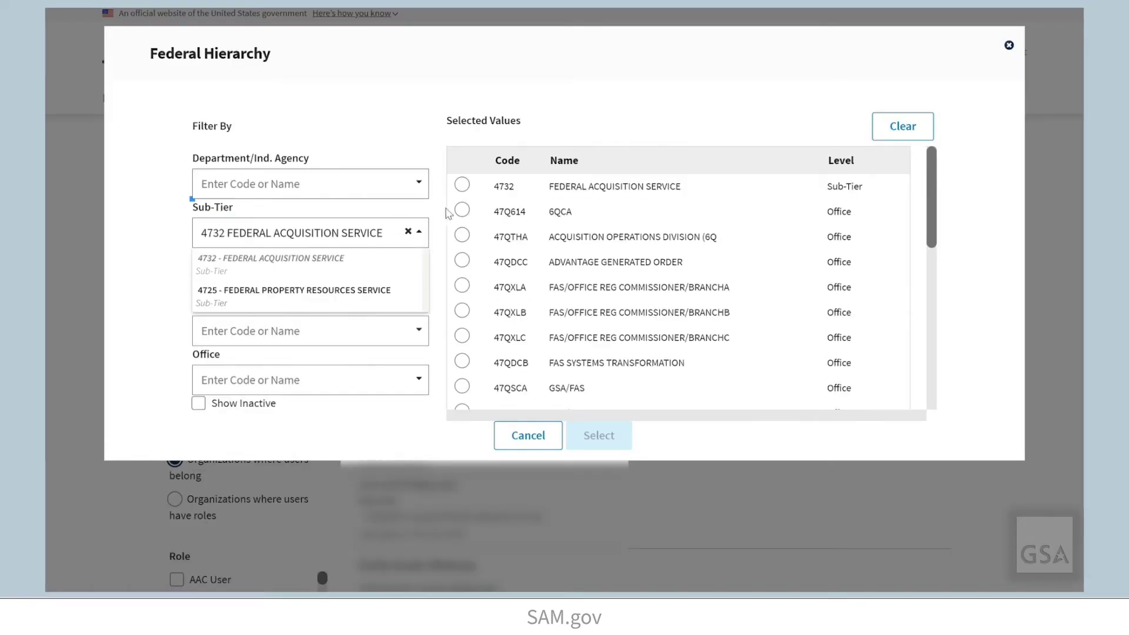
pyautogui.click(463, 186)
pyautogui.click(597, 436)
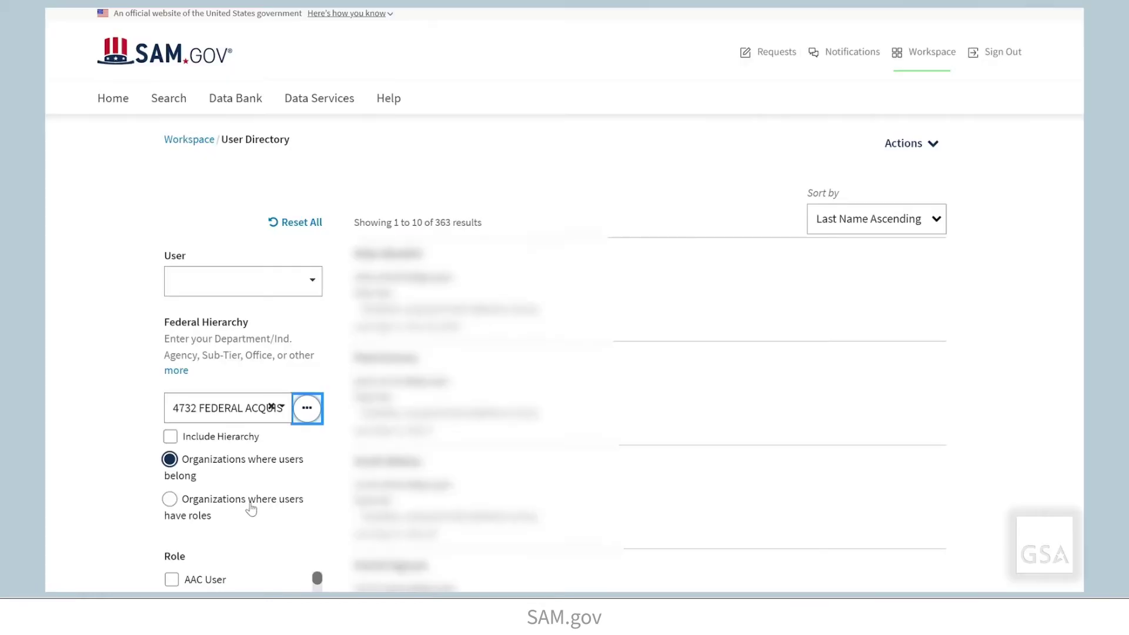
# Narrow the listed users to the System Account Administrator role.
pyautogui.scroll(-5, 235, 506)
pyautogui.moveTo(318, 307); pyautogui.dragTo(318, 406)
pyautogui.click(177, 337)
pyautogui.scroll(4, 891, 306)
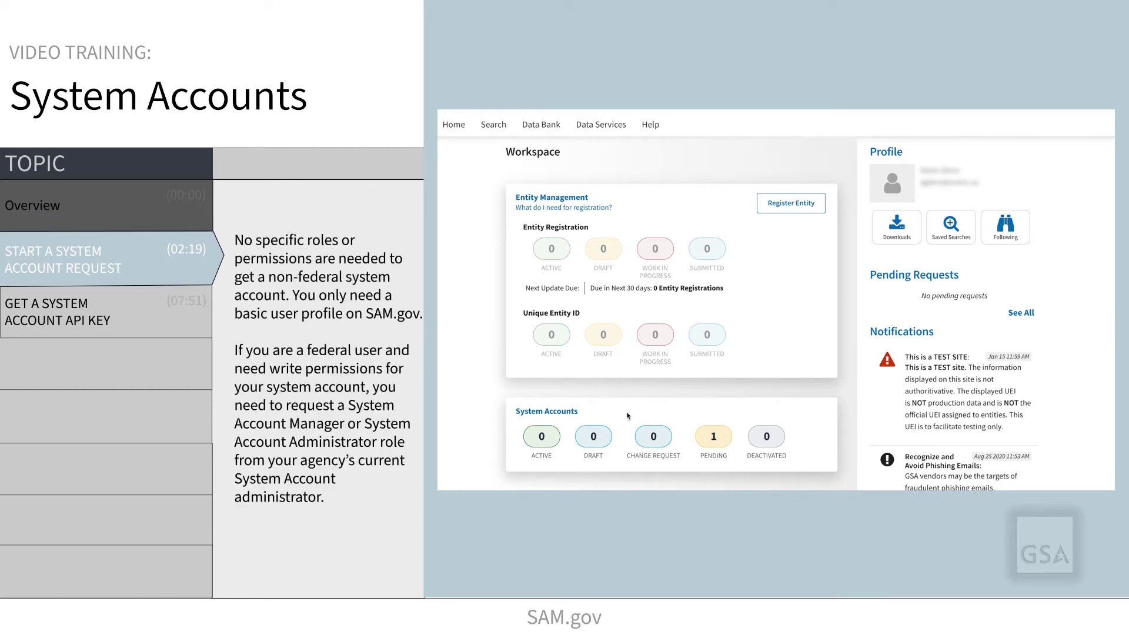
# Go to the System Accounts directory and start a New Account request.
pyautogui.click(565, 413)
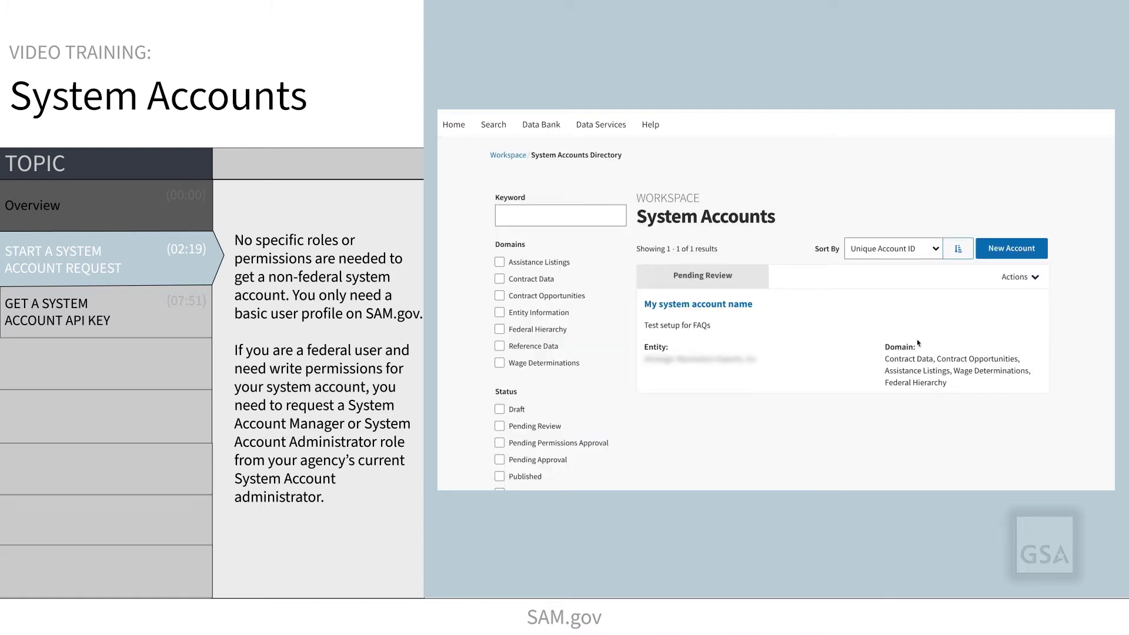
pyautogui.click(1002, 252)
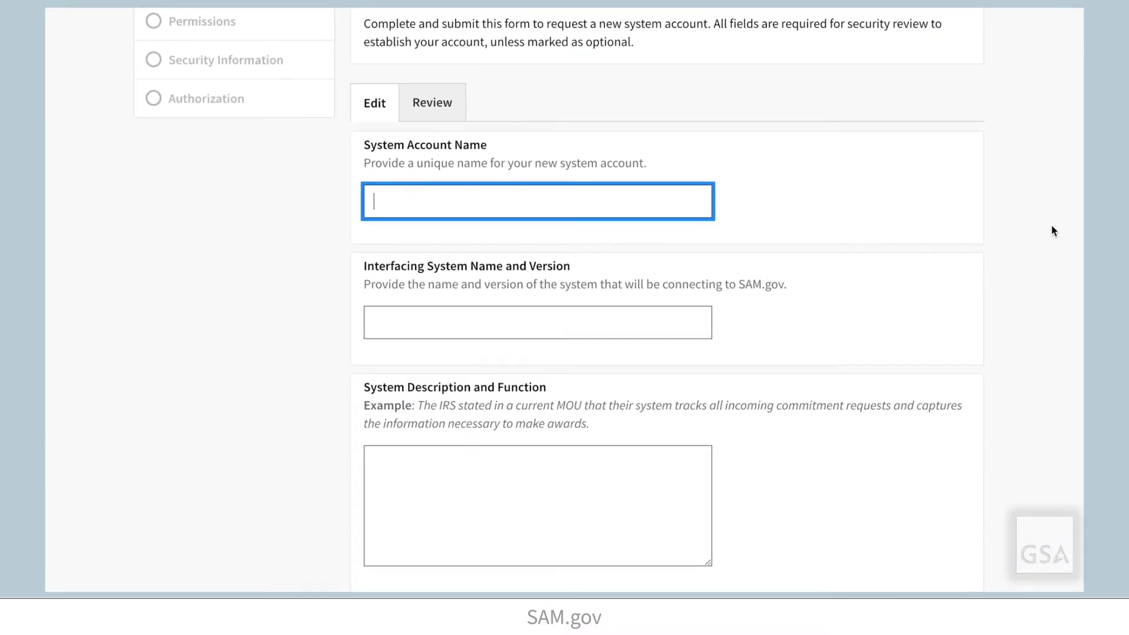
# Enter 'Test Account 1', system 'Test System 1 Version 1.1' and description 'To view opportunities notices', then continue.
pyautogui.write('Test Account 1')
pyautogui.click(698, 315)
pyautogui.write('Test System 1 Version 1.1')
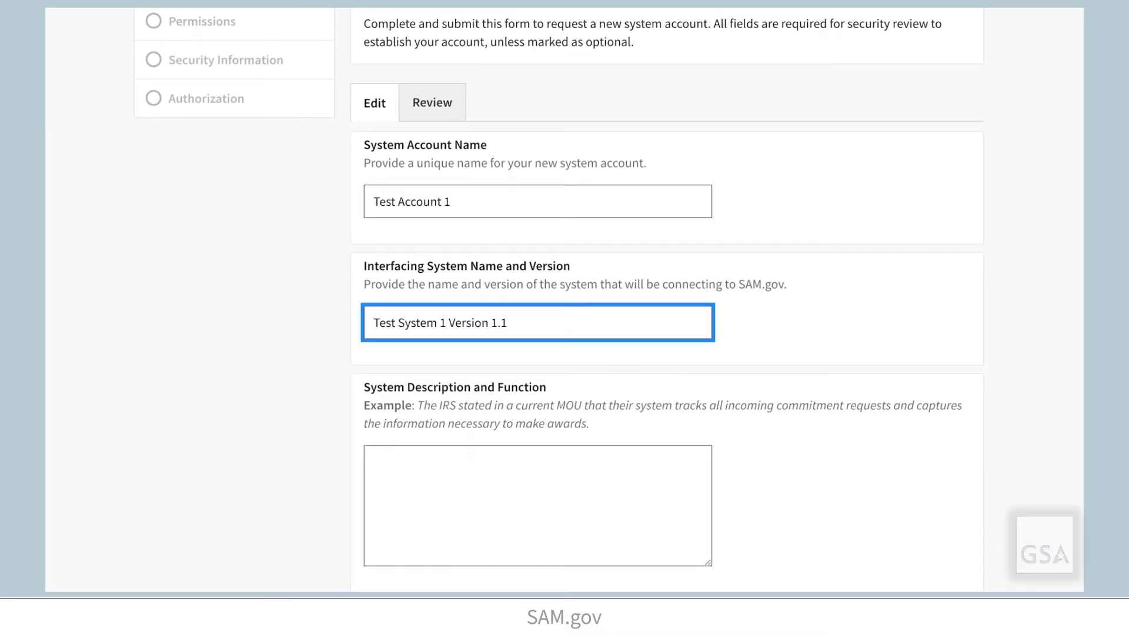
pyautogui.scroll(-2, 1021, 323)
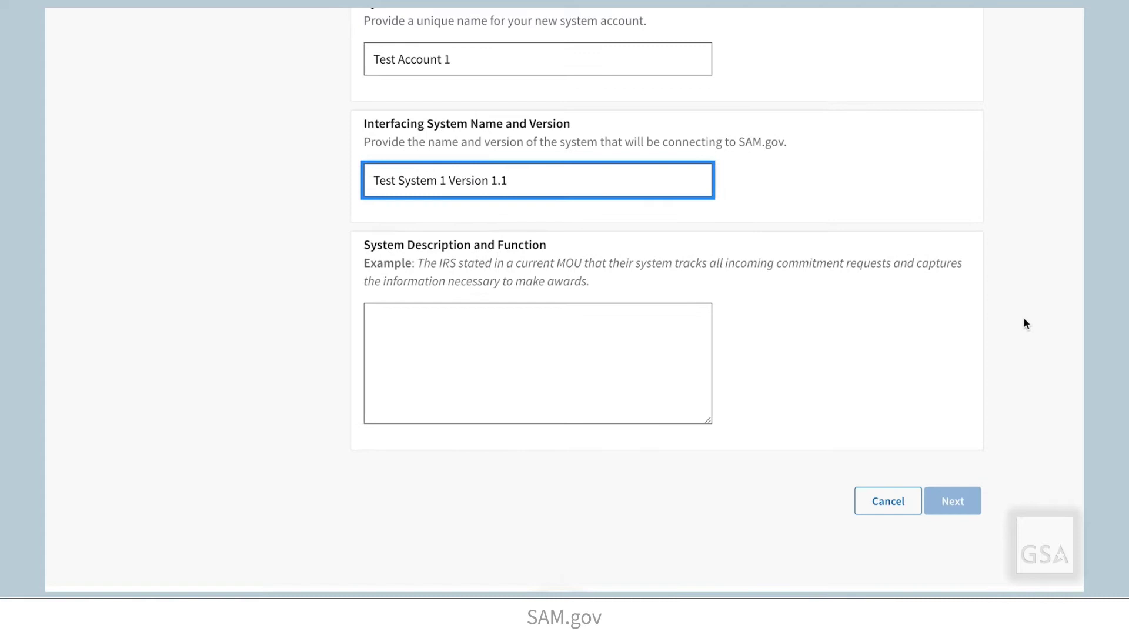
pyautogui.click(660, 316)
pyautogui.write('To view opportunities notices')
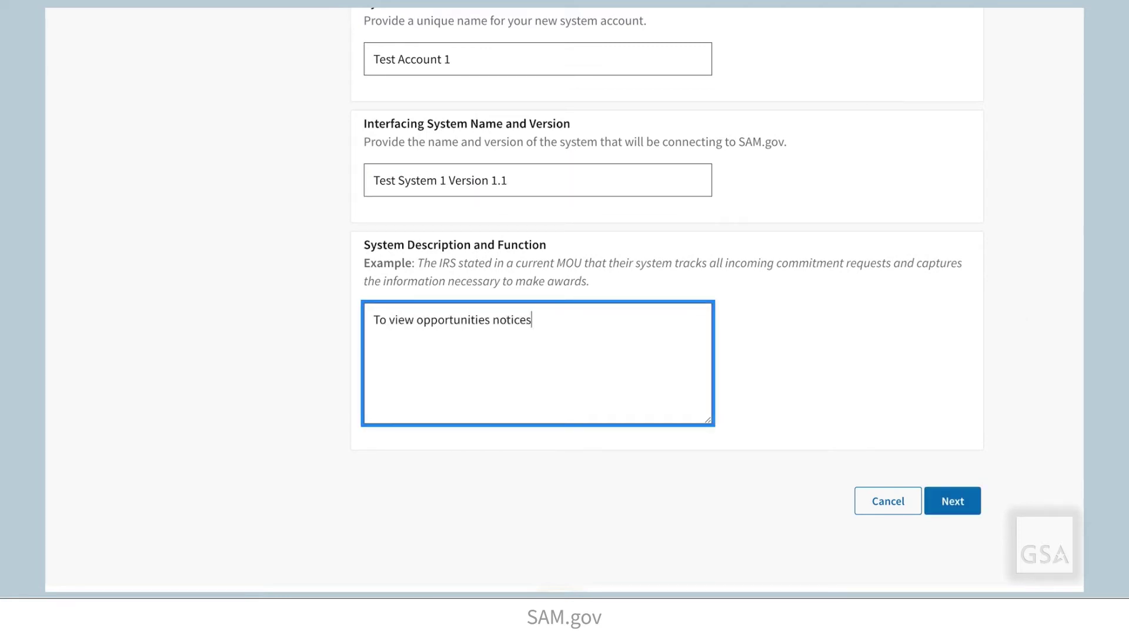
pyautogui.click(947, 503)
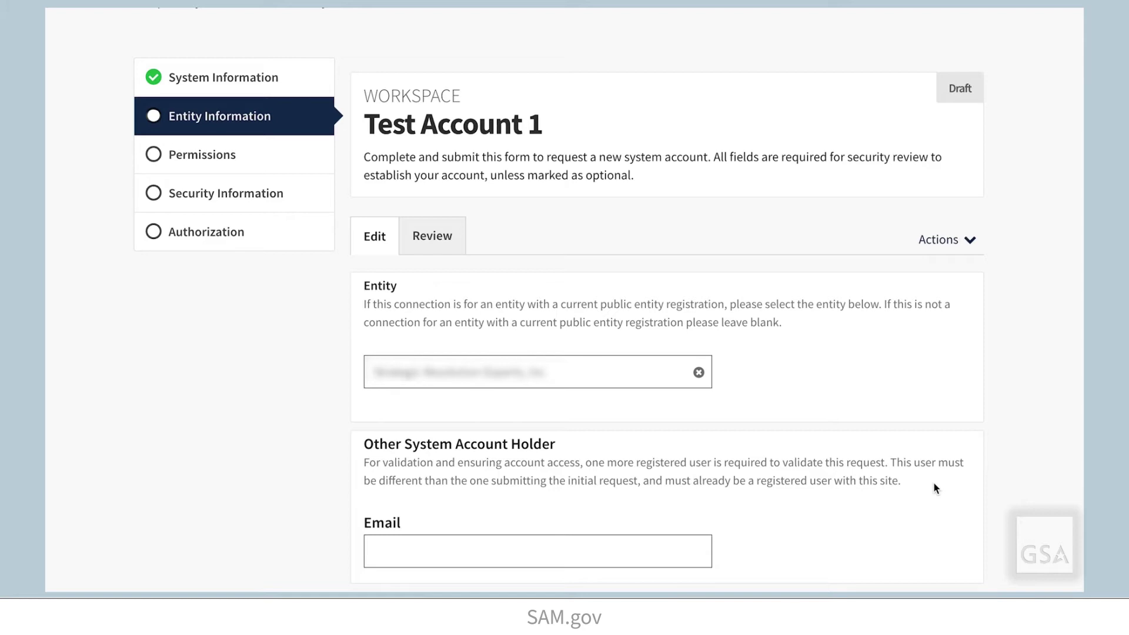
# Enter the other account holder's e-mail address and try to continue.
pyautogui.scroll(-2, 933, 482)
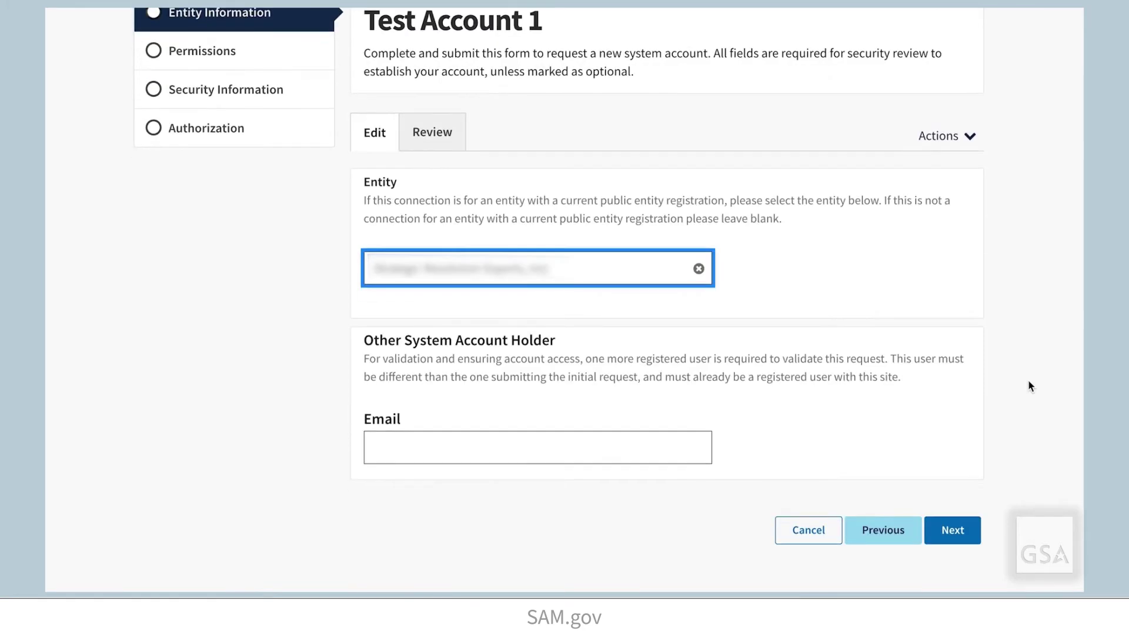
pyautogui.scroll(-1, 1029, 386)
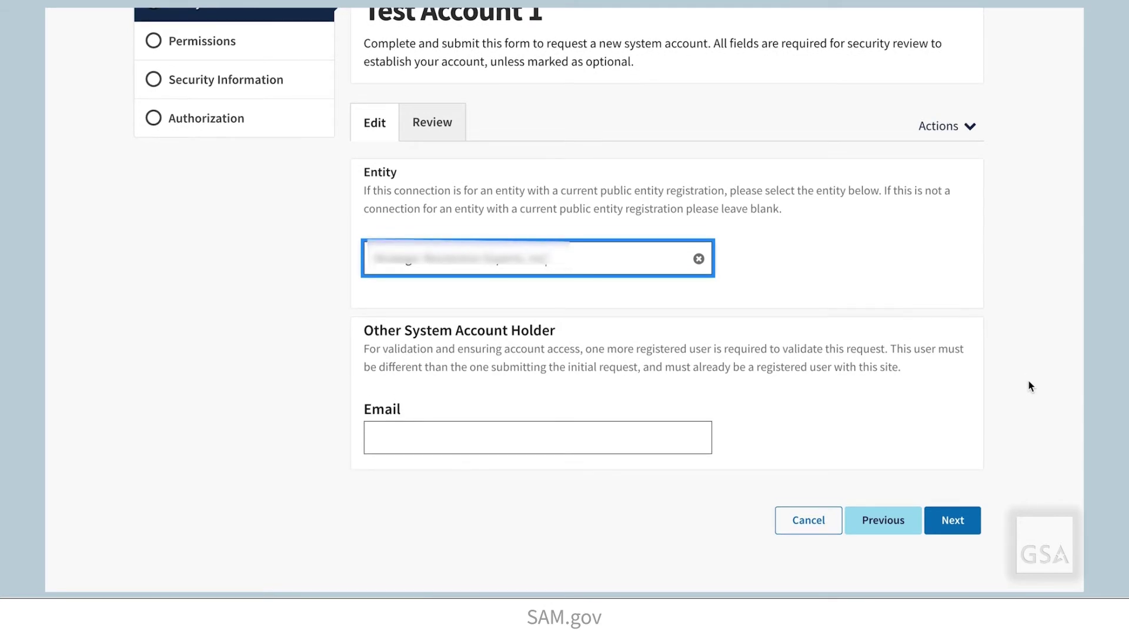
pyautogui.scroll(-1, 706, 404)
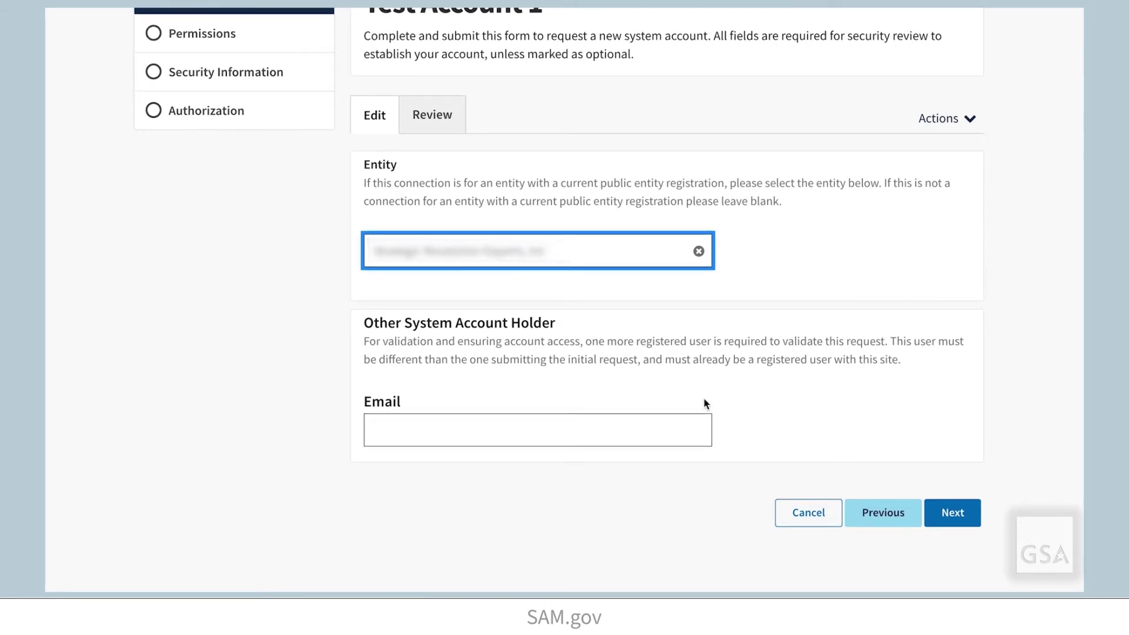
pyautogui.click(685, 432)
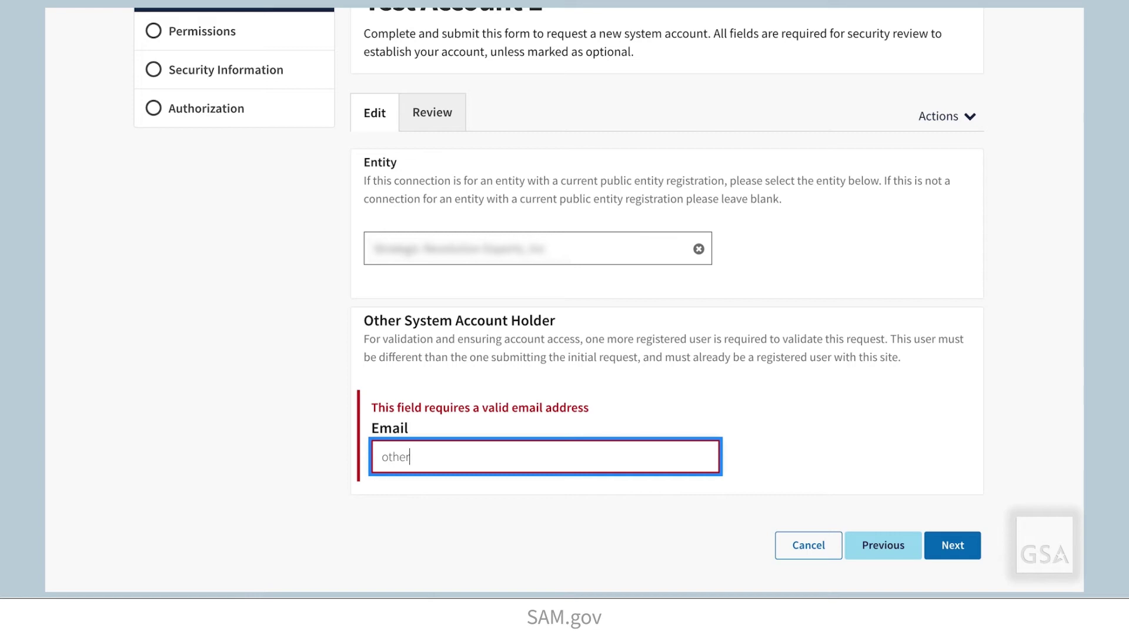
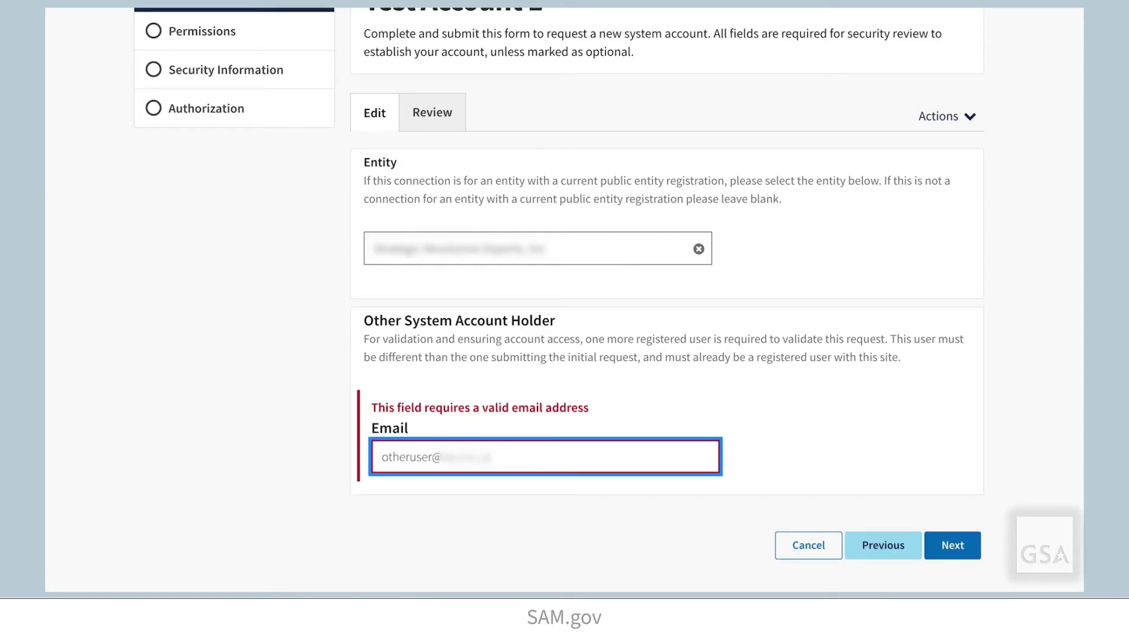
pyautogui.click(953, 542)
# Replace the rejected e-mail with a corrected address and advance to Permissions.
pyautogui.scroll(-5, 909, 515)
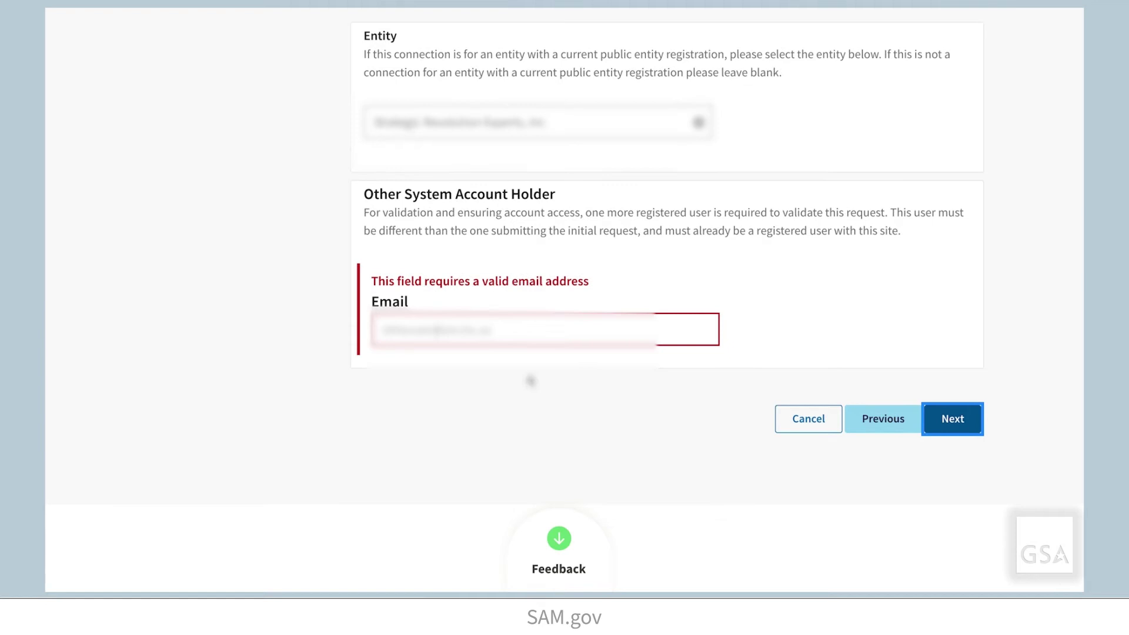
pyautogui.click(465, 331)
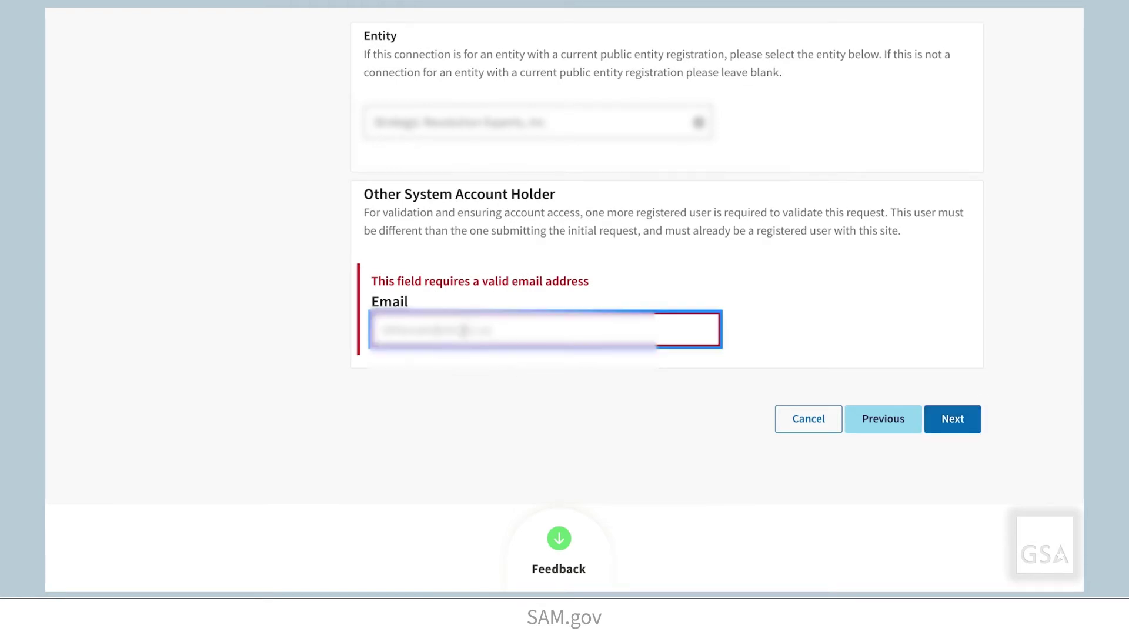
pyautogui.hotkey('ctrl', 'a')
pyautogui.press('BackSpace')
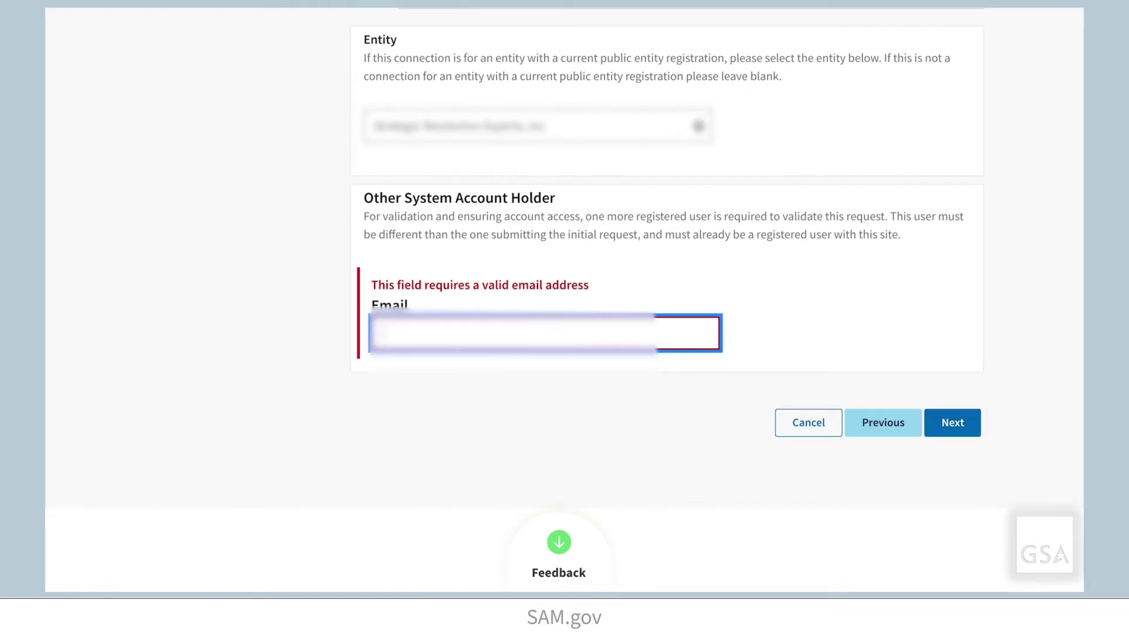
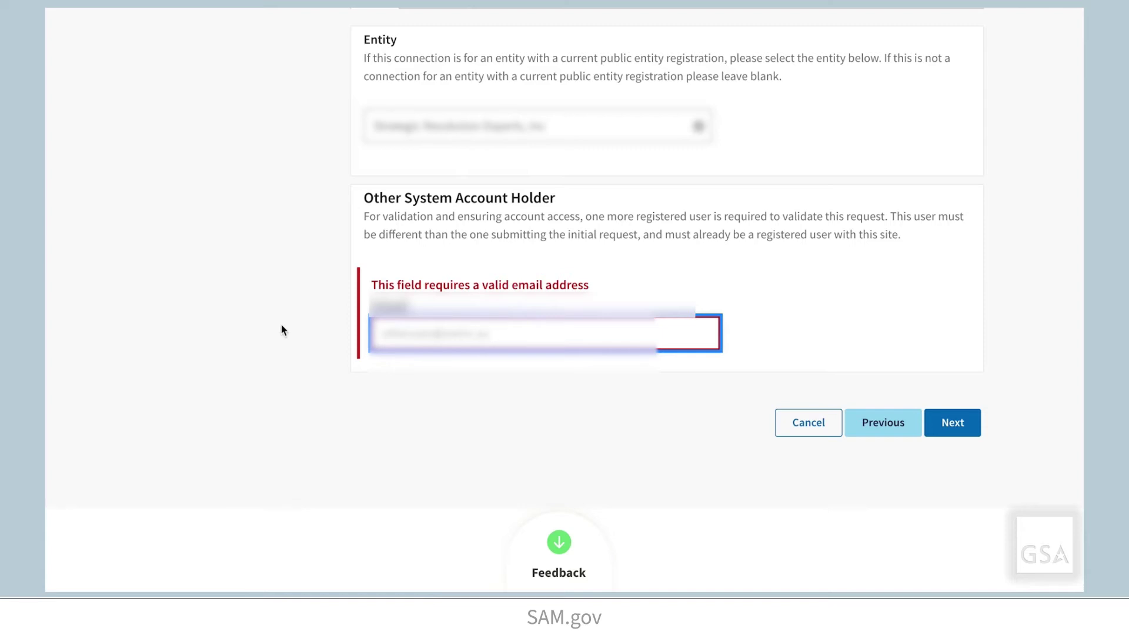
pyautogui.click(954, 424)
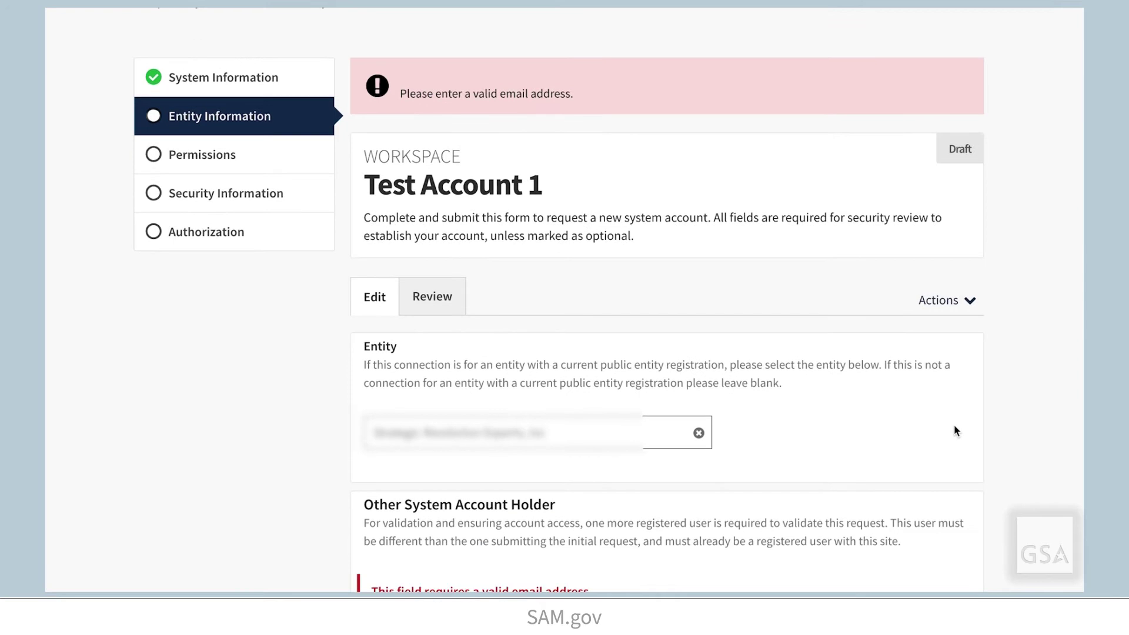
pyautogui.scroll(-3, 797, 418)
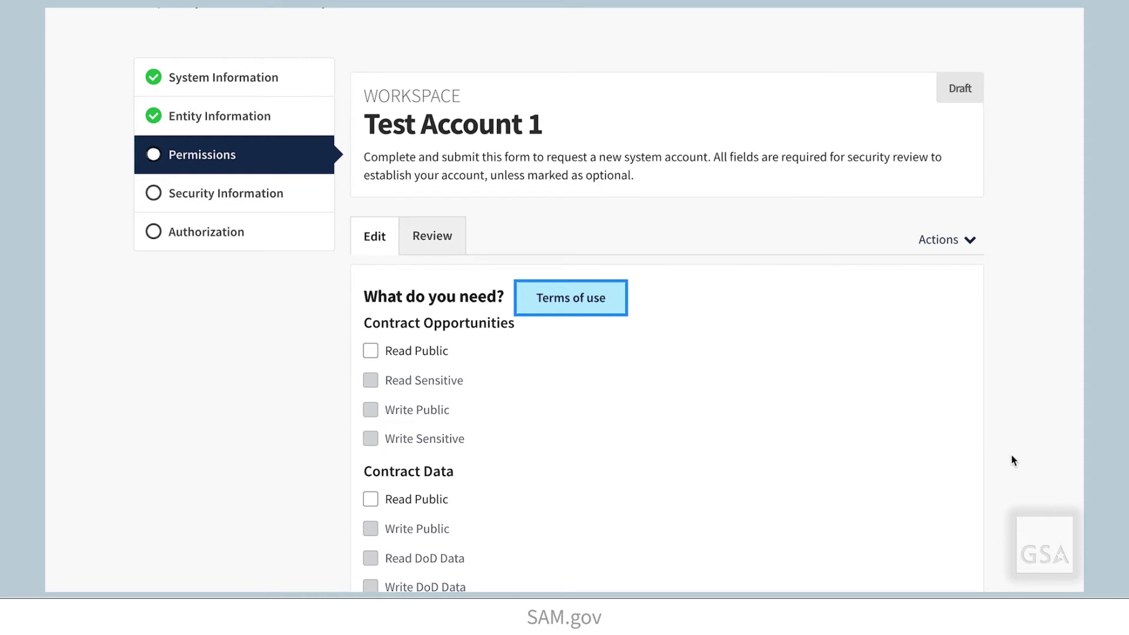
# Grant Read Public access to Contract Opportunities.
pyautogui.scroll(-2, 1025, 475)
pyautogui.scroll(-1, 1026, 473)
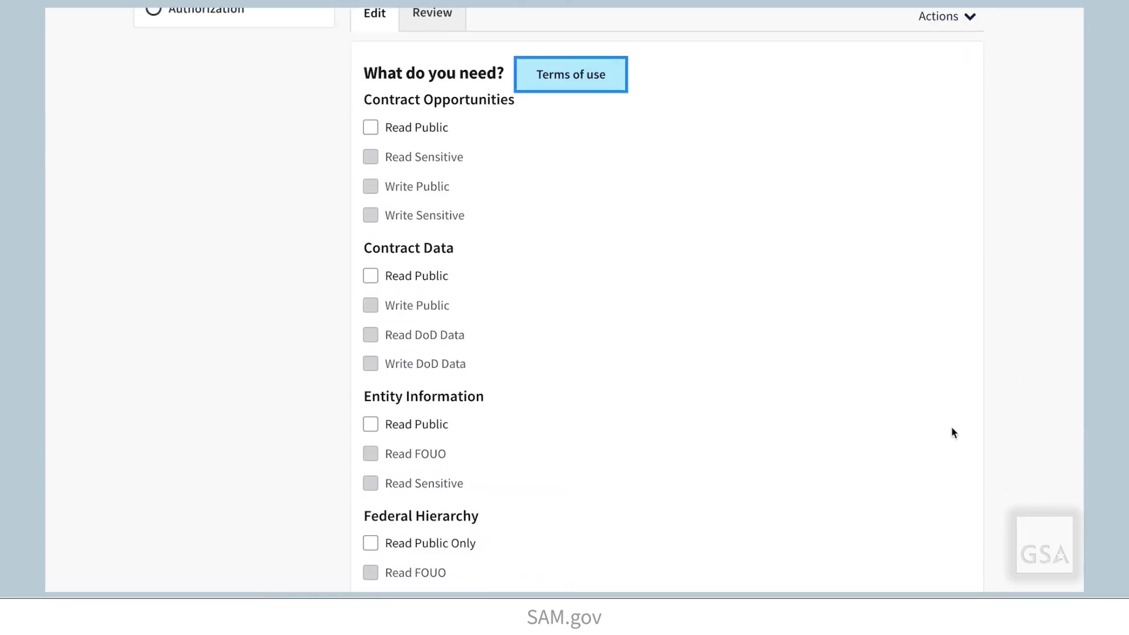
pyautogui.click(370, 127)
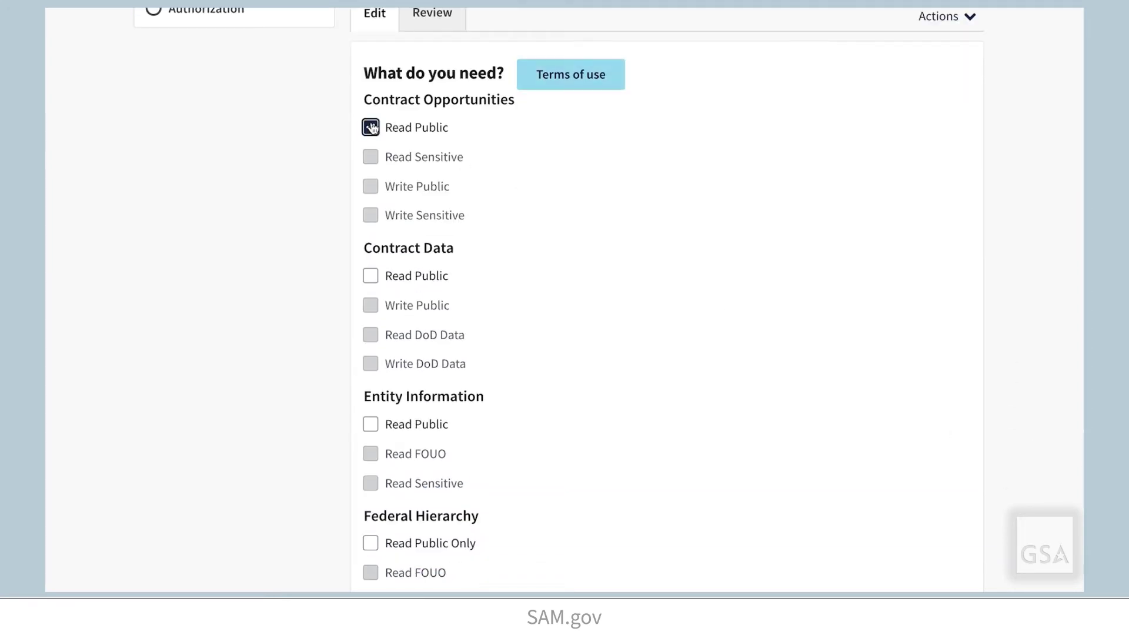
pyautogui.scroll(-1, 545, 186)
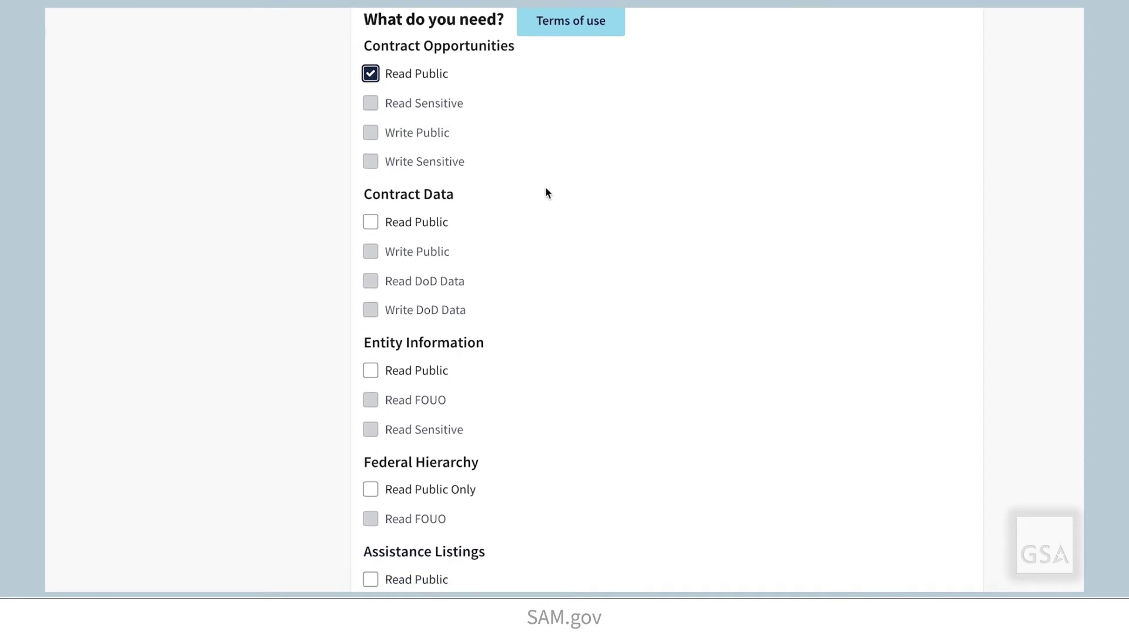
pyautogui.scroll(1, 545, 186)
# Read through the Terms of Use, then save permissions and continue to Security Information.
pyautogui.click(590, 74)
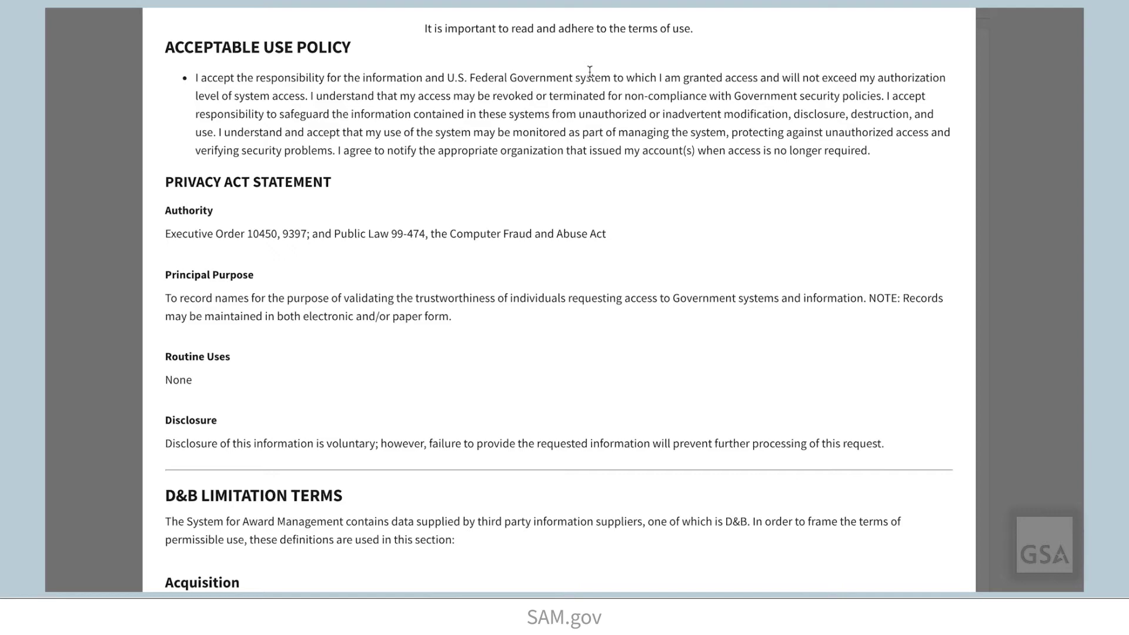
pyautogui.scroll(-6, 734, 221)
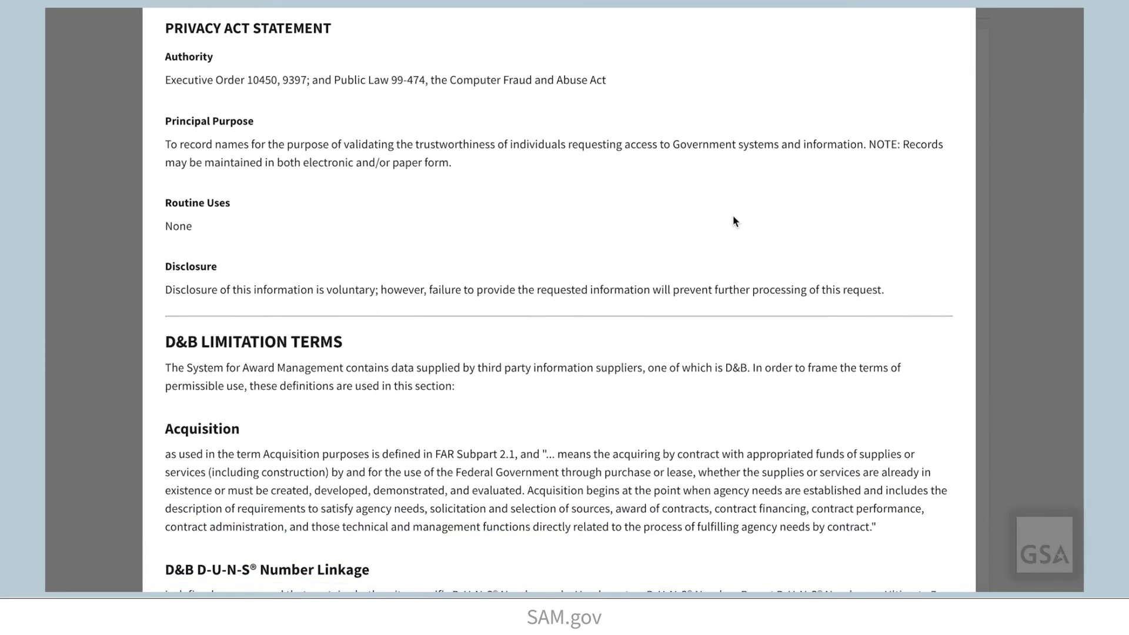
pyautogui.scroll(-10, 733, 221)
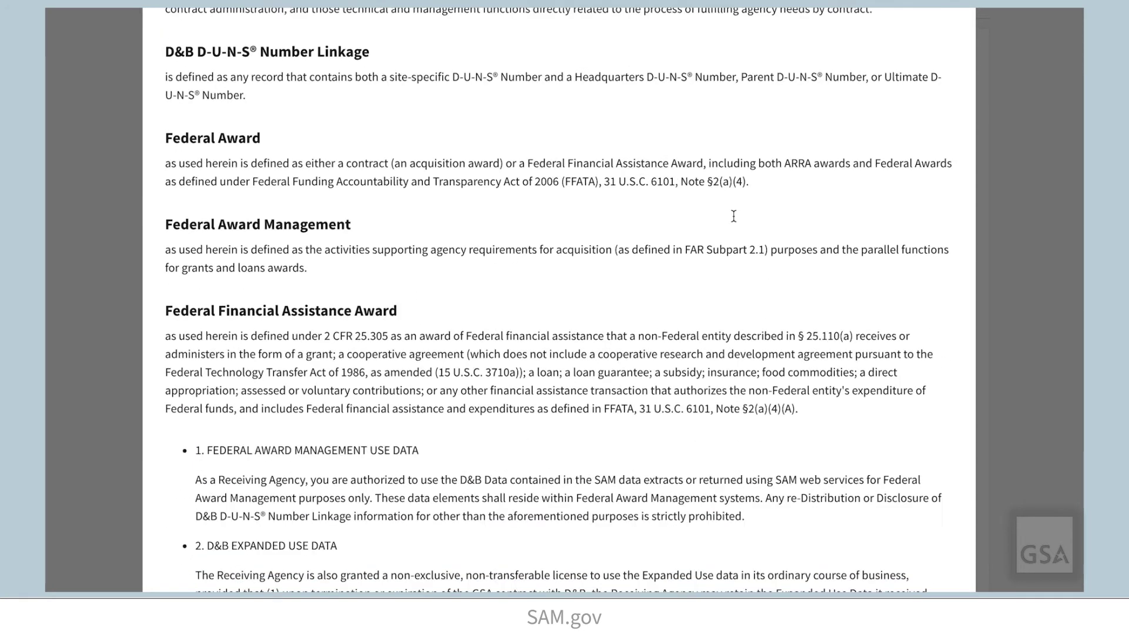
pyautogui.scroll(-5, 734, 216)
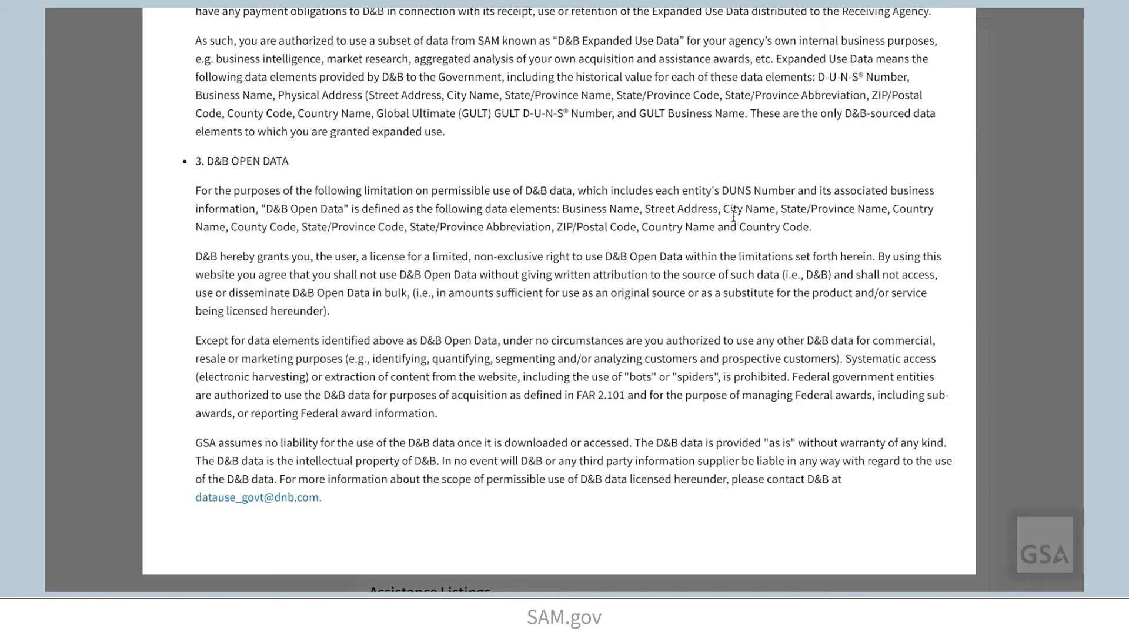
pyautogui.scroll(20, 733, 216)
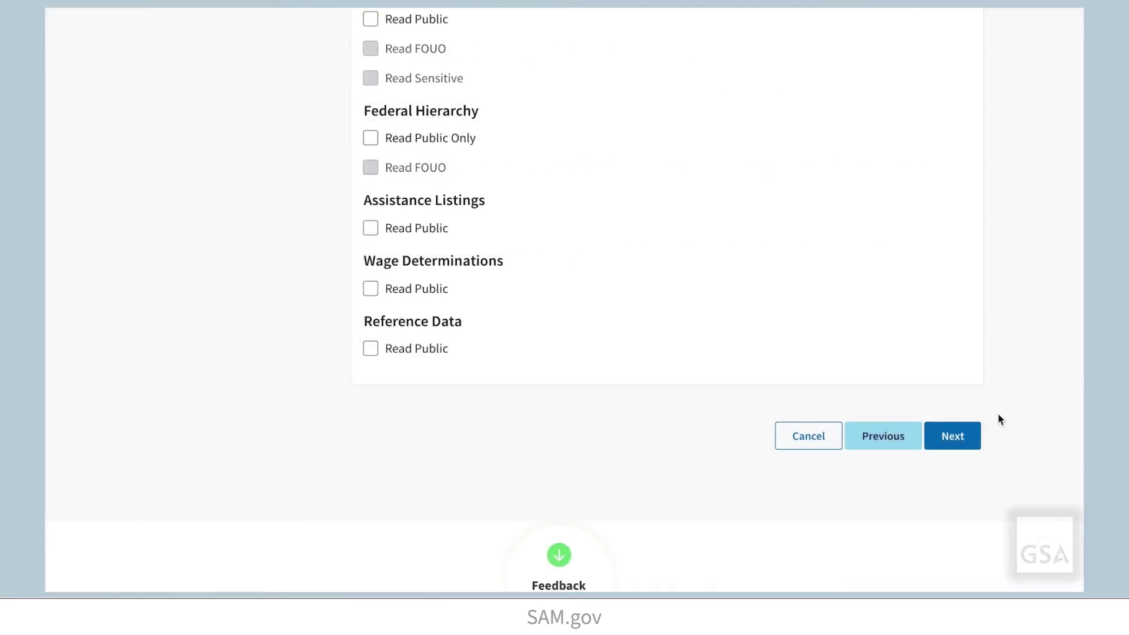
pyautogui.click(975, 444)
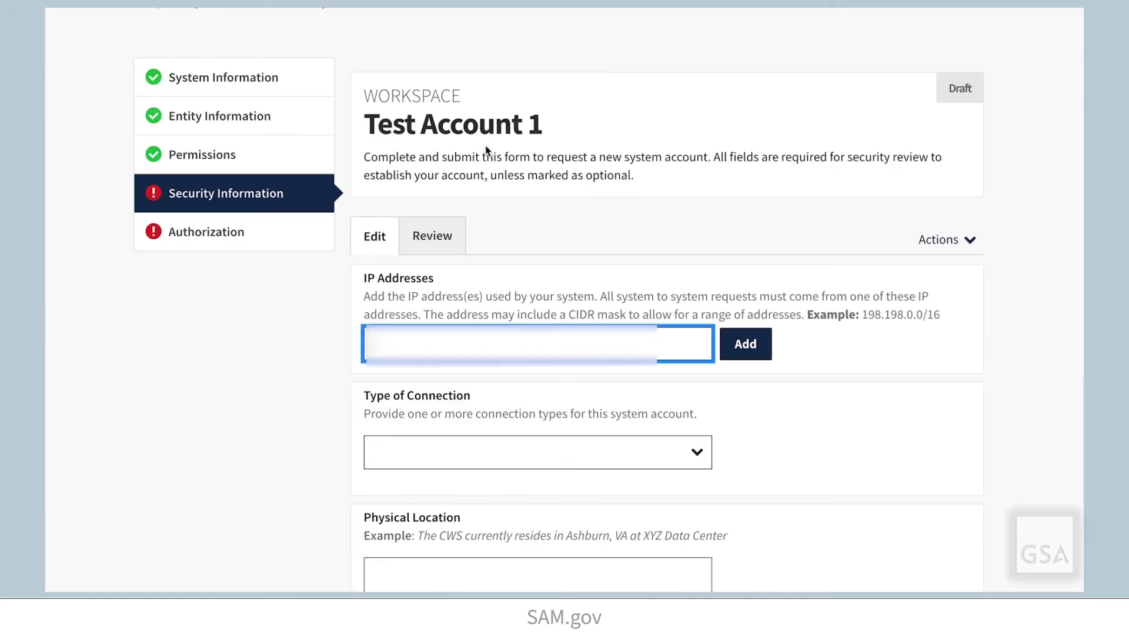
# Add the pasted IP address and select REST APIs and Data Service Extracts connection types.
pyautogui.hotkey('ctrl', 'v')
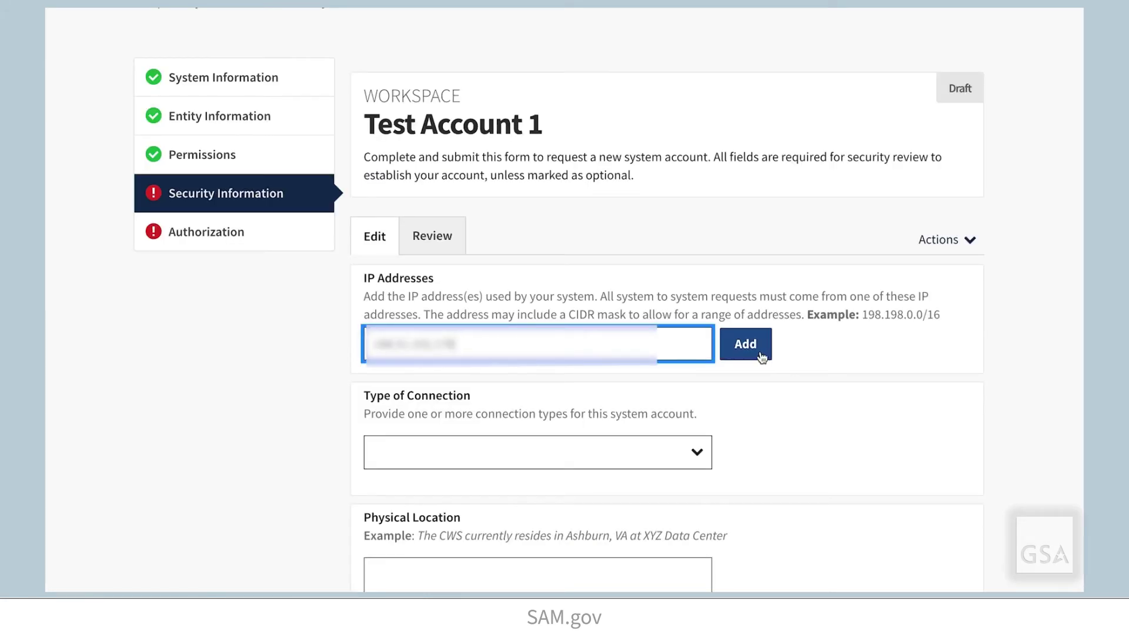
pyautogui.click(761, 355)
pyautogui.click(652, 336)
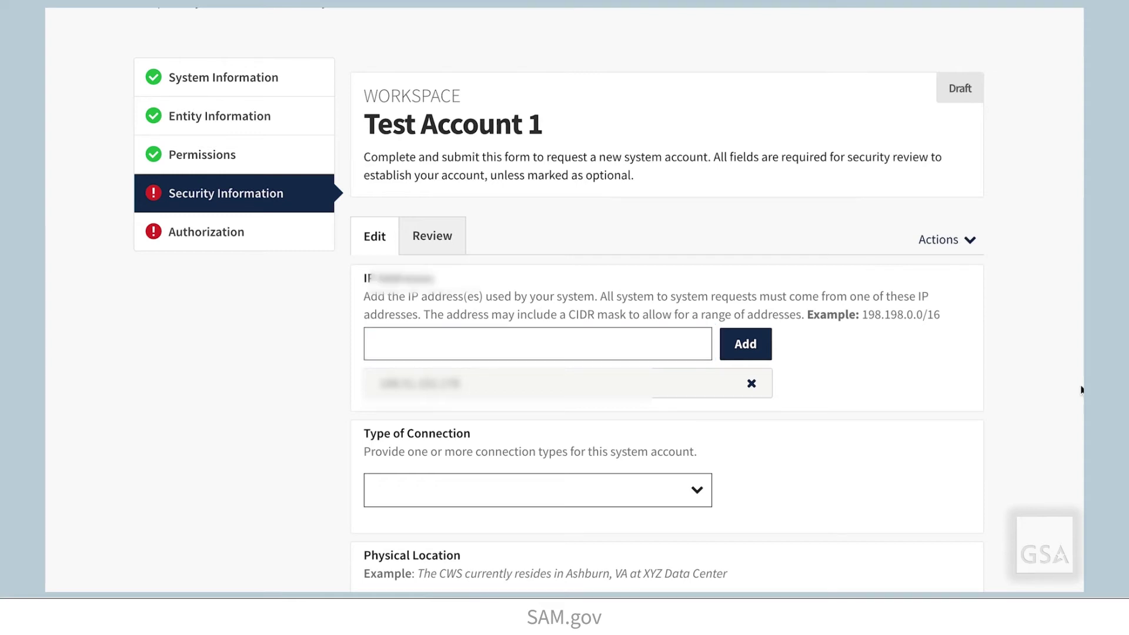
pyautogui.scroll(-4, 1084, 388)
pyautogui.click(696, 260)
pyautogui.click(646, 334)
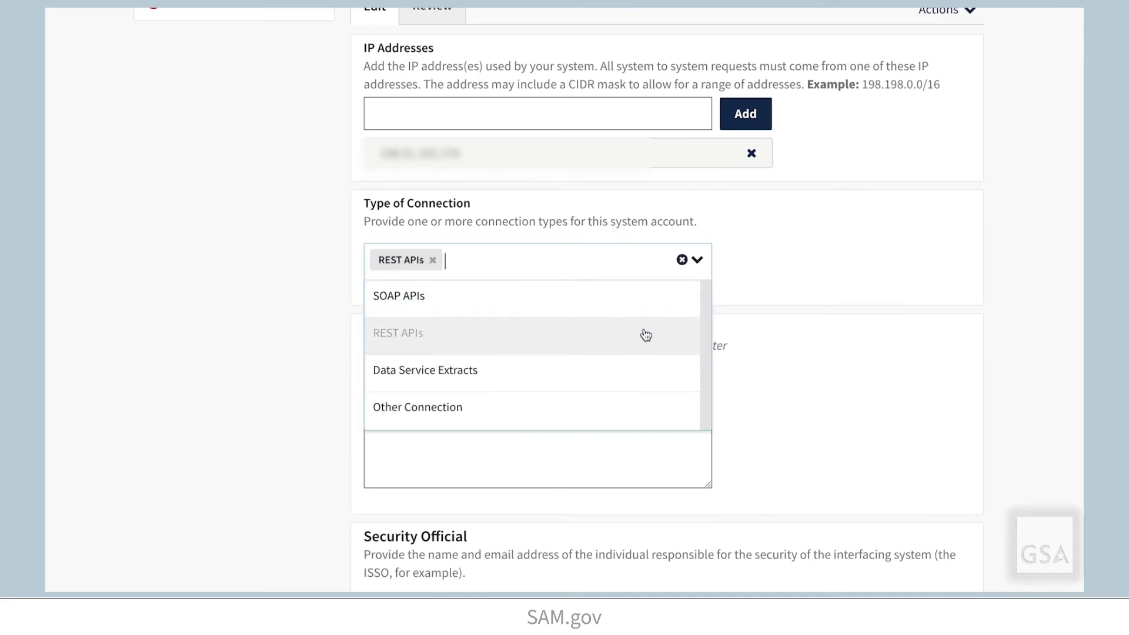
pyautogui.click(644, 370)
pyautogui.click(1006, 330)
# Set the system's physical location to Alexandria, VA.
pyautogui.scroll(-1, 1006, 330)
pyautogui.click(634, 357)
pyautogui.write('Alexandria, VA')
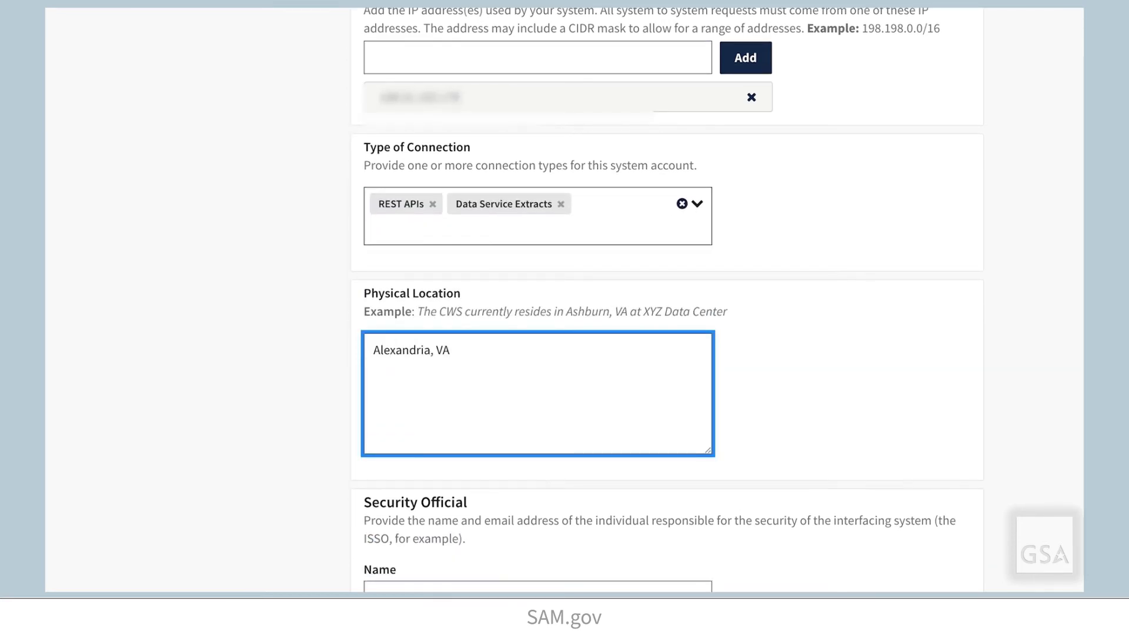
# Enter the security official's name and e-mail address, then save and continue to Authorization.
pyautogui.scroll(-2, 885, 364)
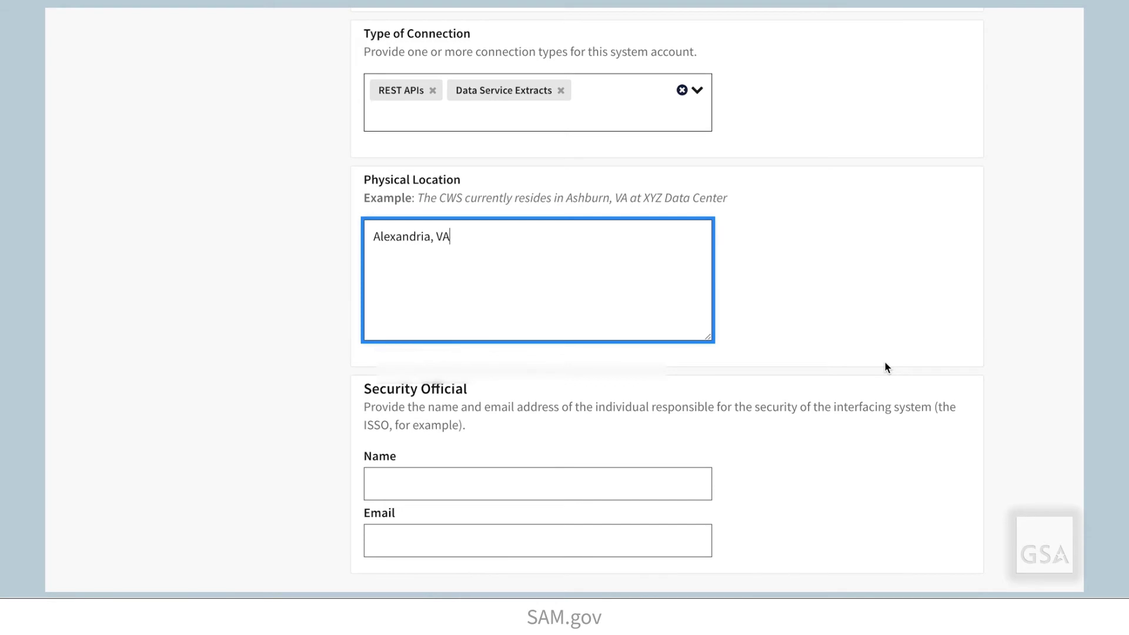
pyautogui.scroll(-2, 886, 363)
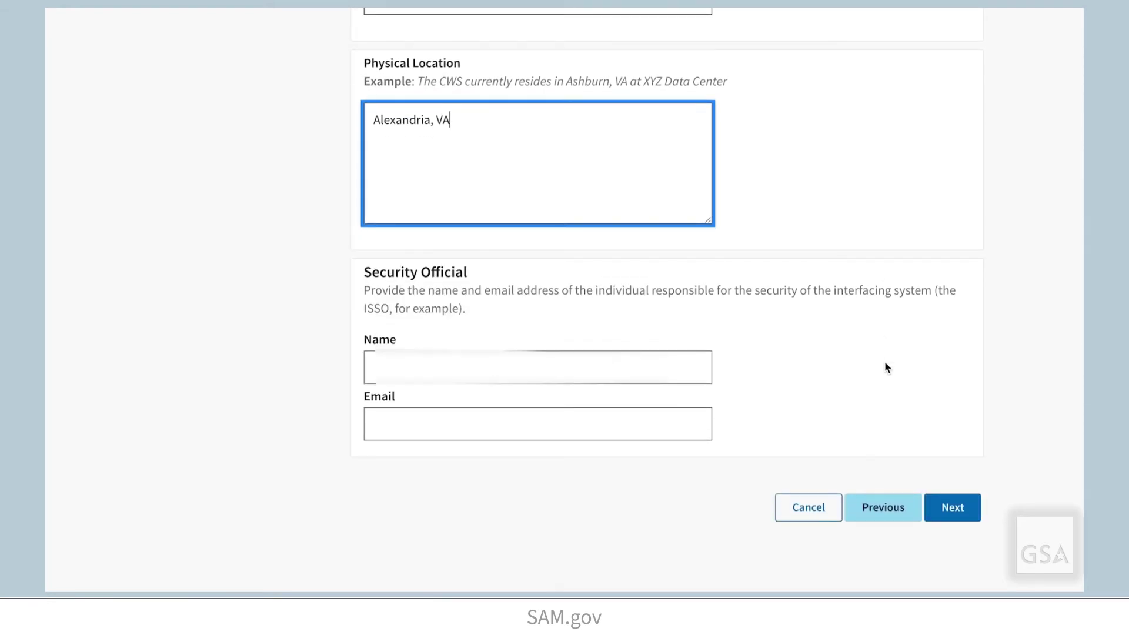
pyautogui.click(606, 373)
pyautogui.write('Alexis G')
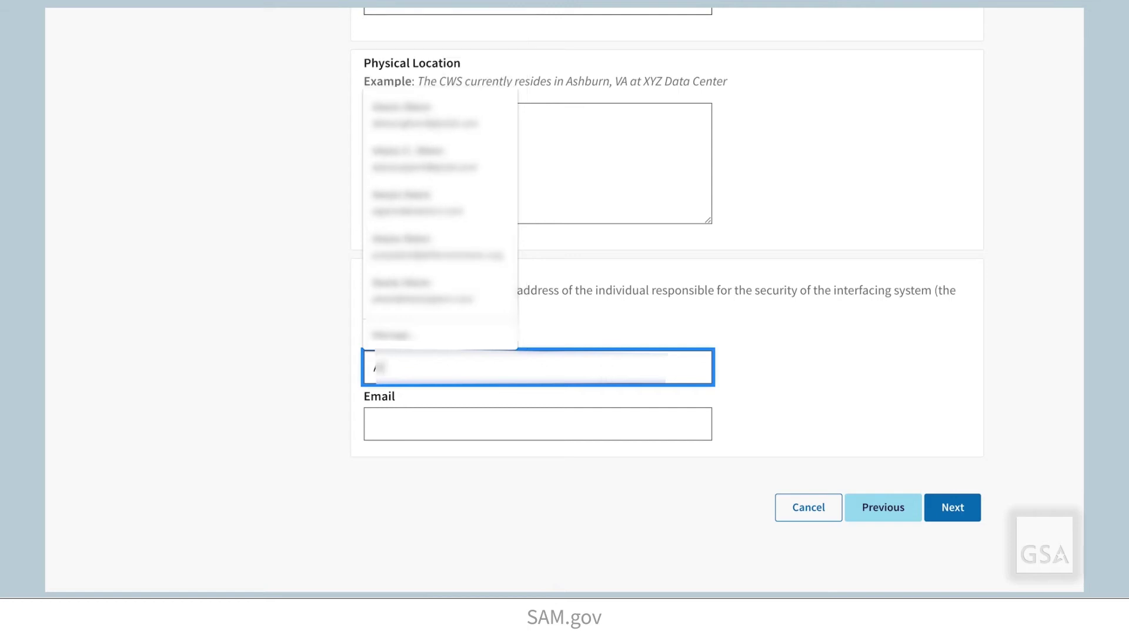
pyautogui.press('Tab')
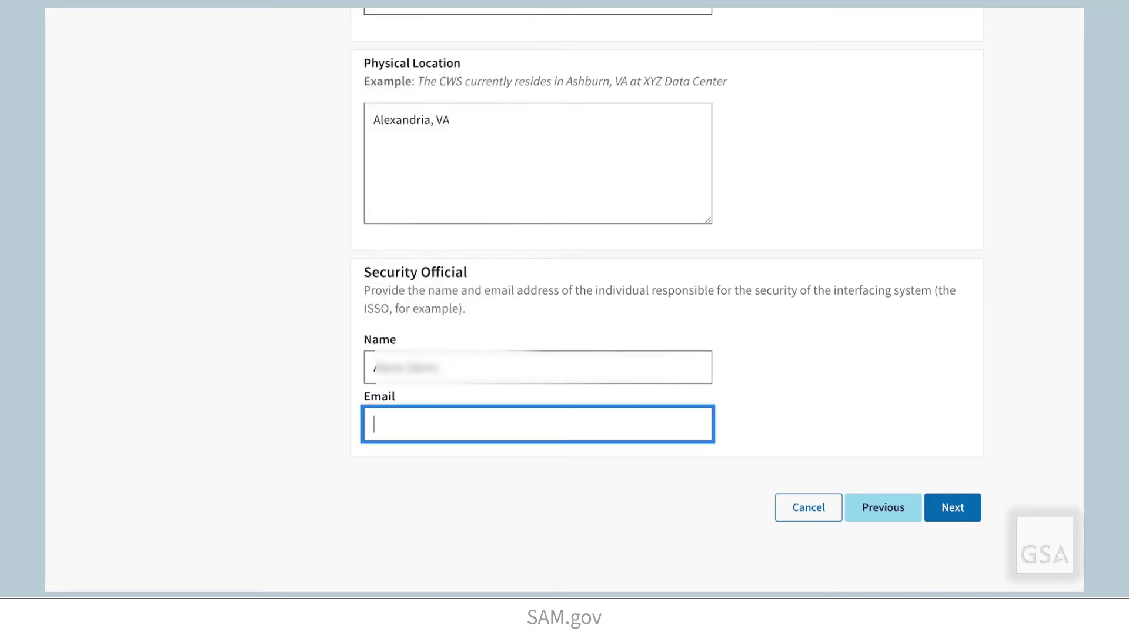
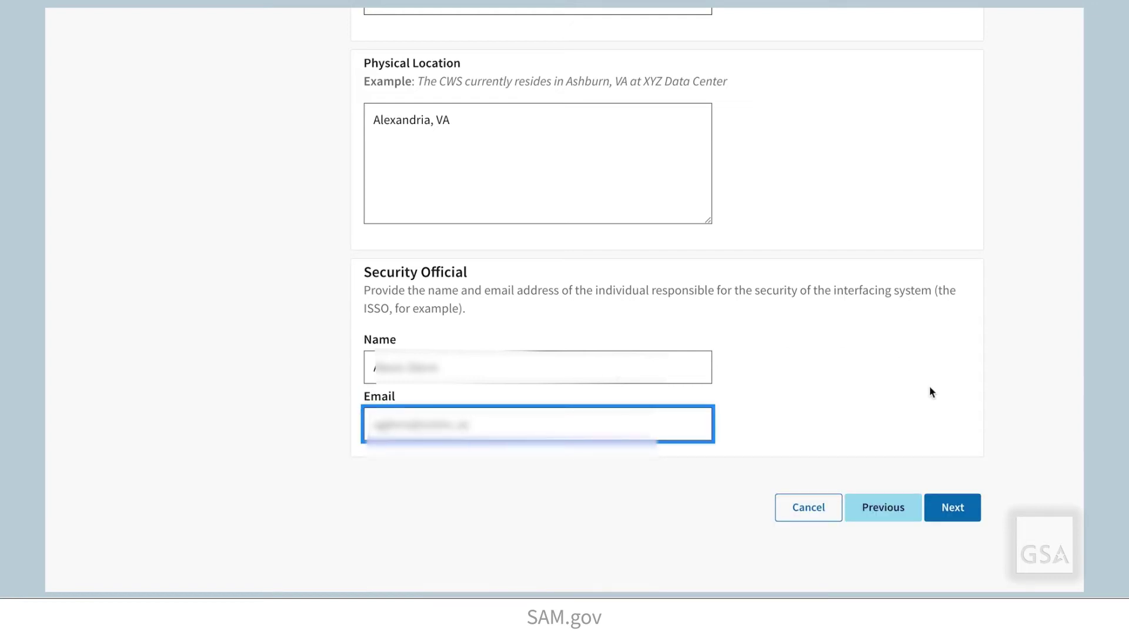
pyautogui.click(953, 509)
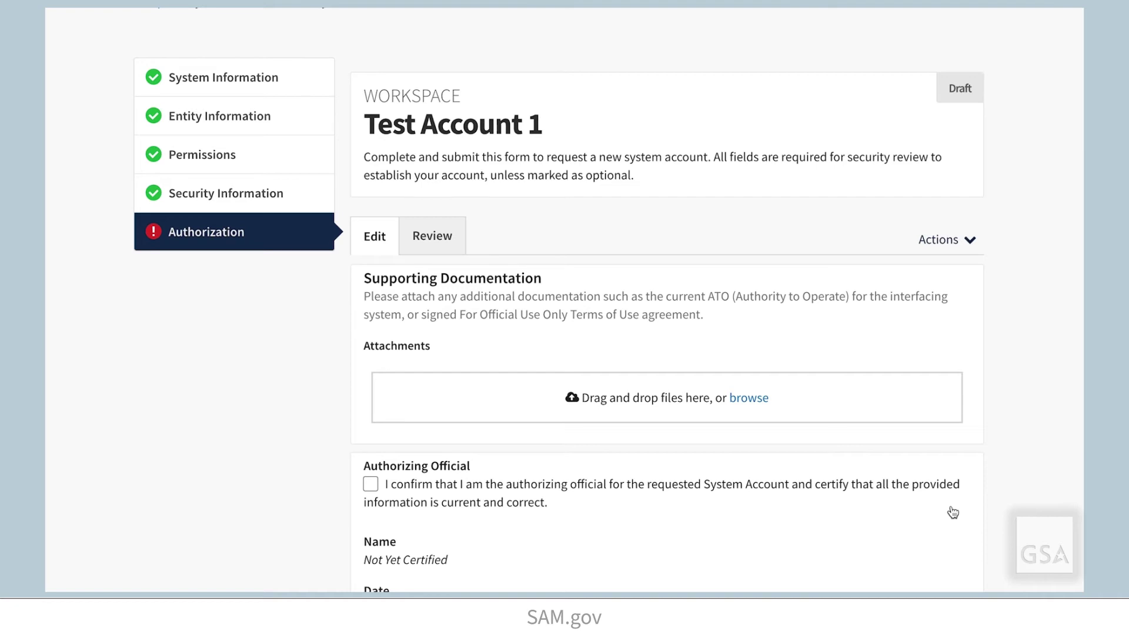
# Certify the request as authorizing official and open the Test Account 1 review summary.
pyautogui.scroll(-1, 1026, 487)
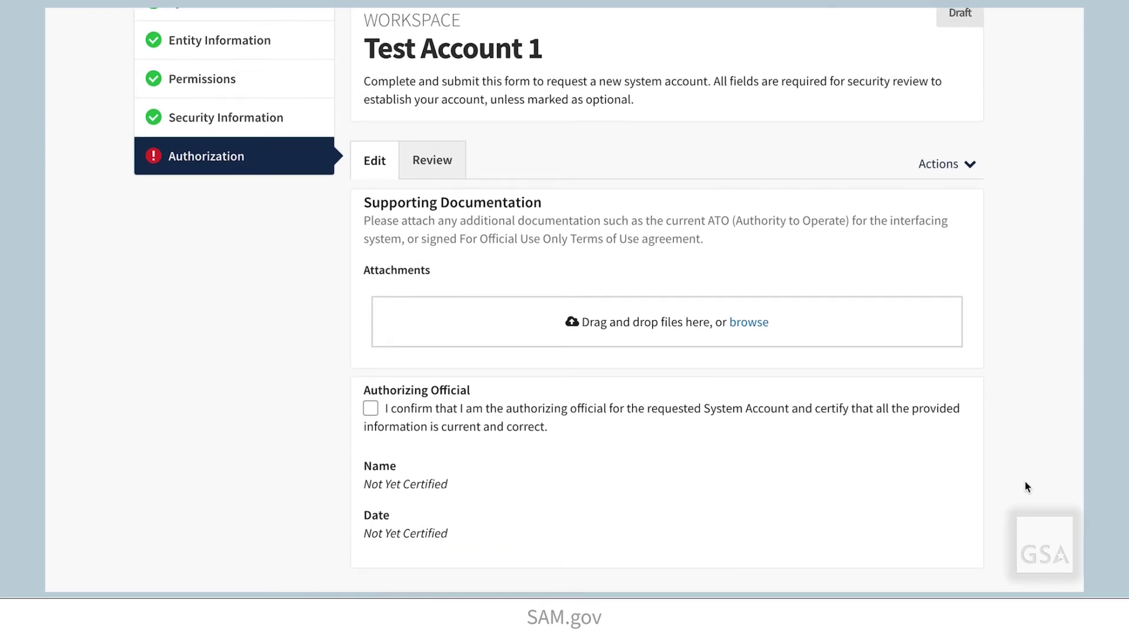
pyautogui.click(376, 411)
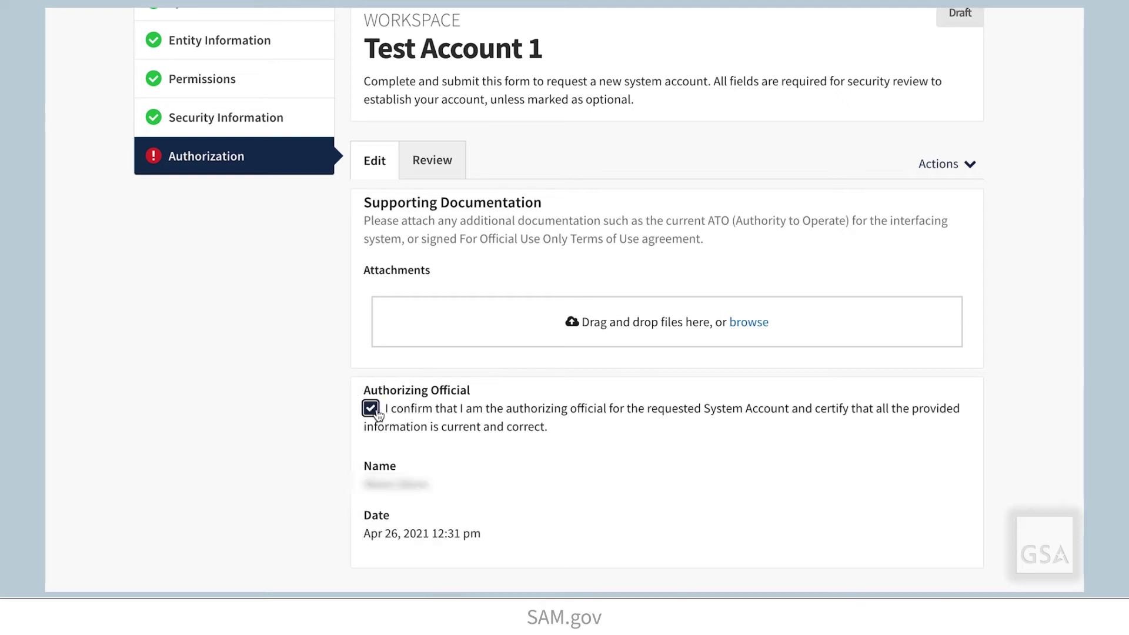
pyautogui.scroll(-1, 1077, 490)
pyautogui.scroll(-1, 1076, 490)
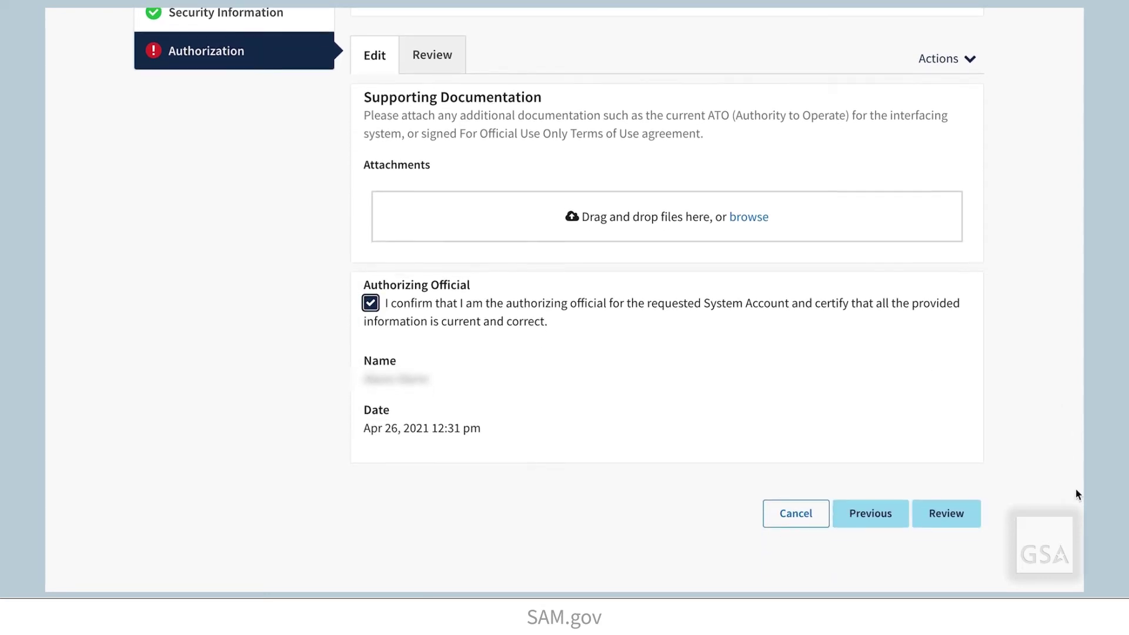
pyautogui.scroll(-1, 1076, 490)
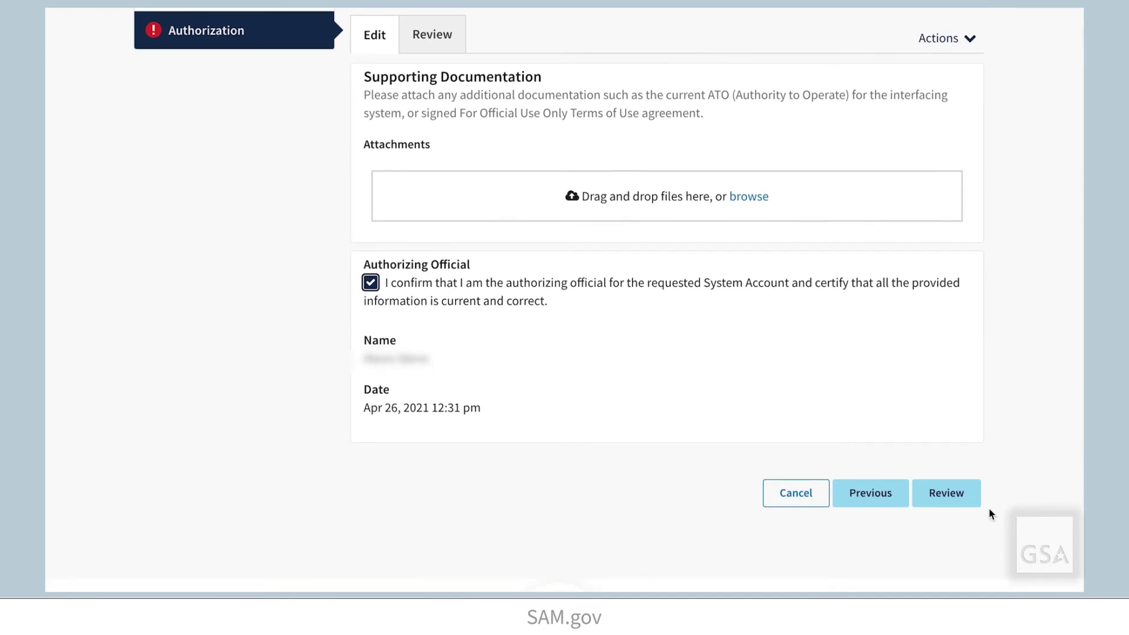
pyautogui.click(972, 497)
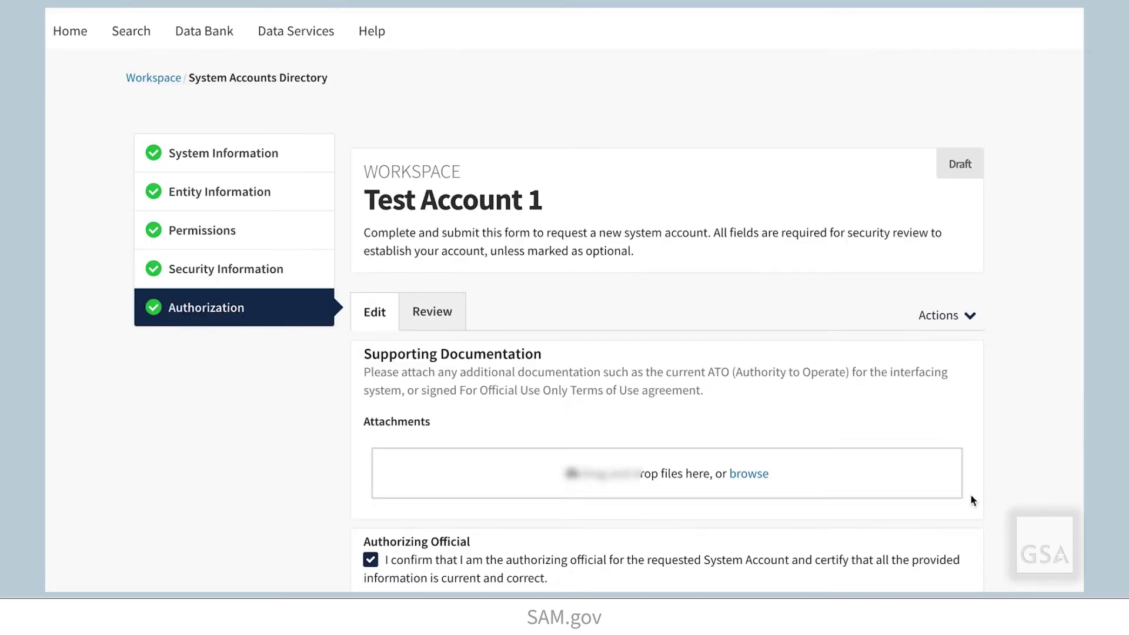
# Reopen Permissions for editing and add Read Public access to Contract Data.
pyautogui.scroll(-5, 1031, 499)
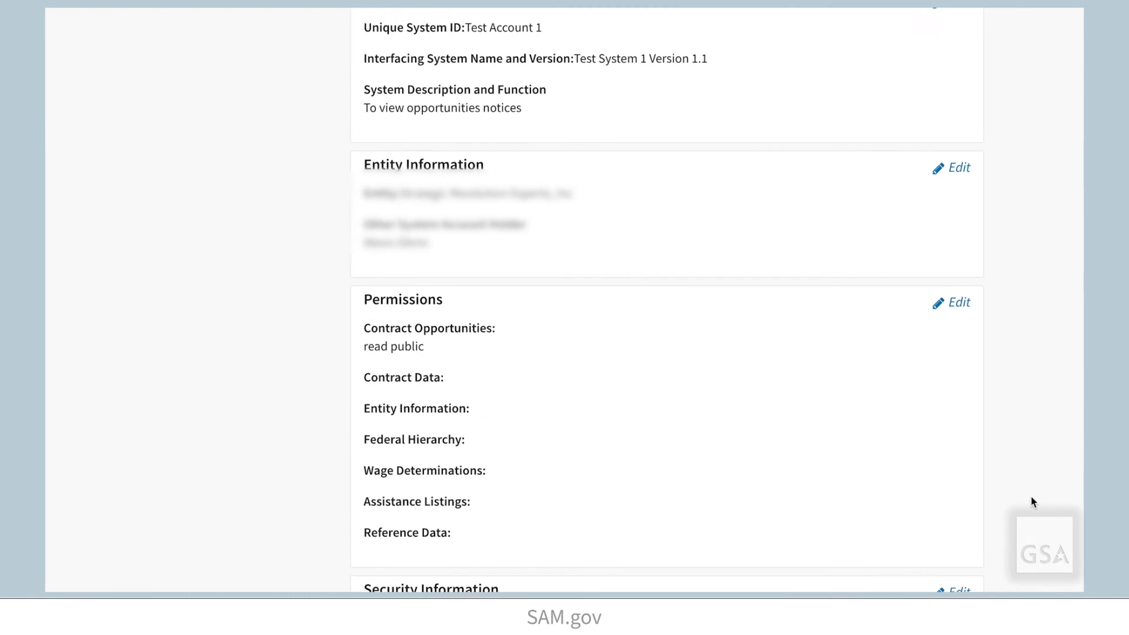
pyautogui.scroll(1, 1005, 376)
pyautogui.click(957, 297)
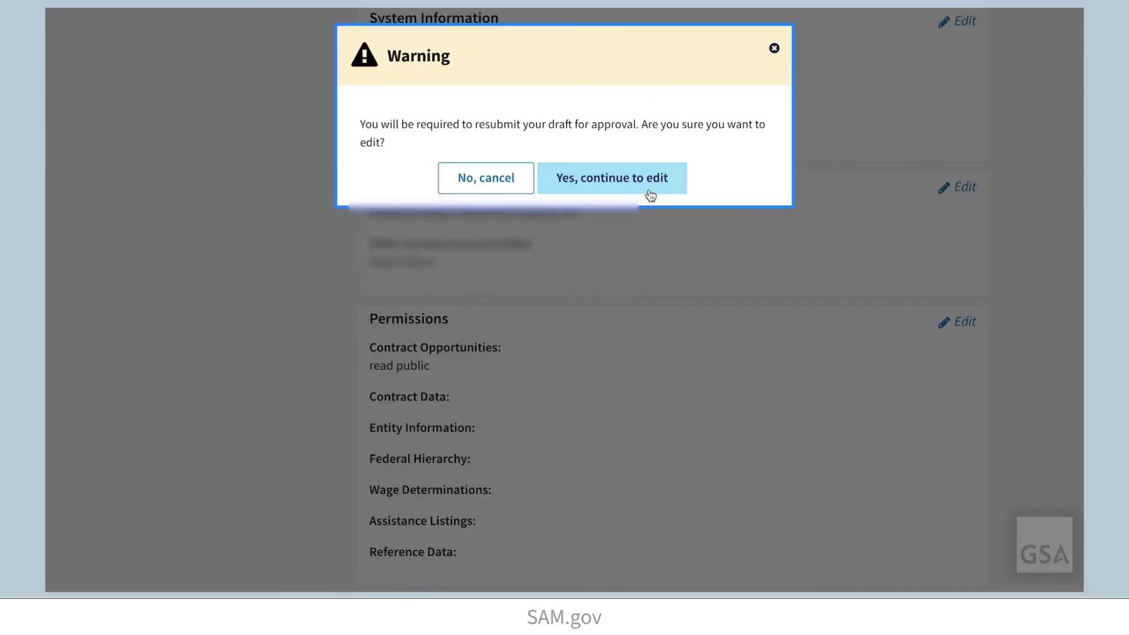
pyautogui.click(648, 194)
pyautogui.scroll(-2, 635, 506)
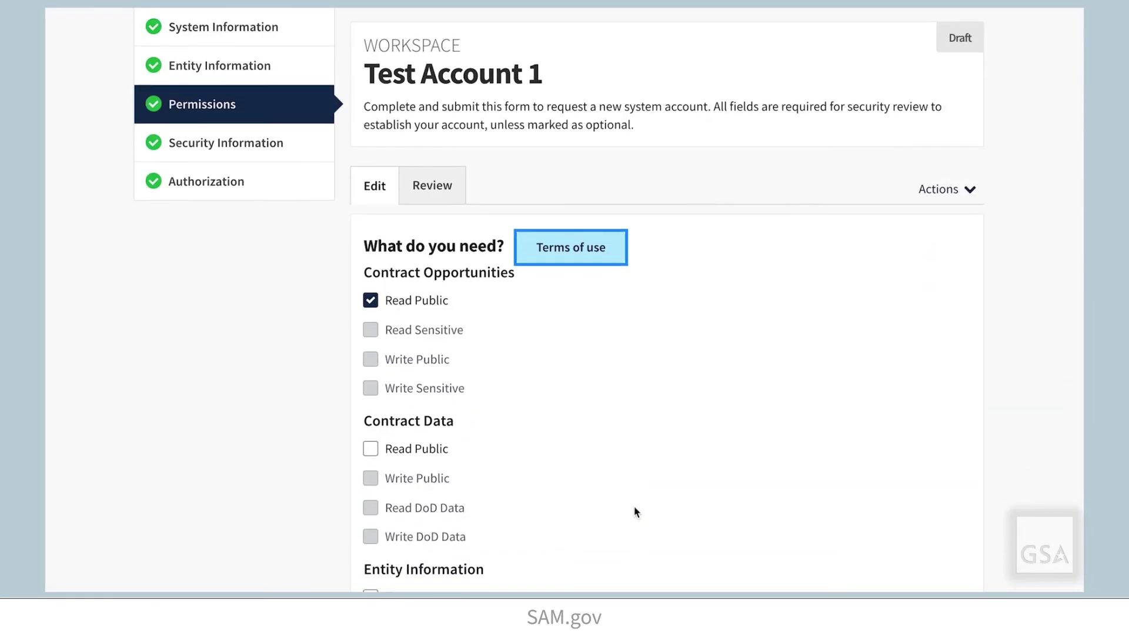
pyautogui.click(370, 446)
# Step through Security Information and Authorization back to Review, then submit the request.
pyautogui.scroll(-6, 872, 503)
pyautogui.click(876, 402)
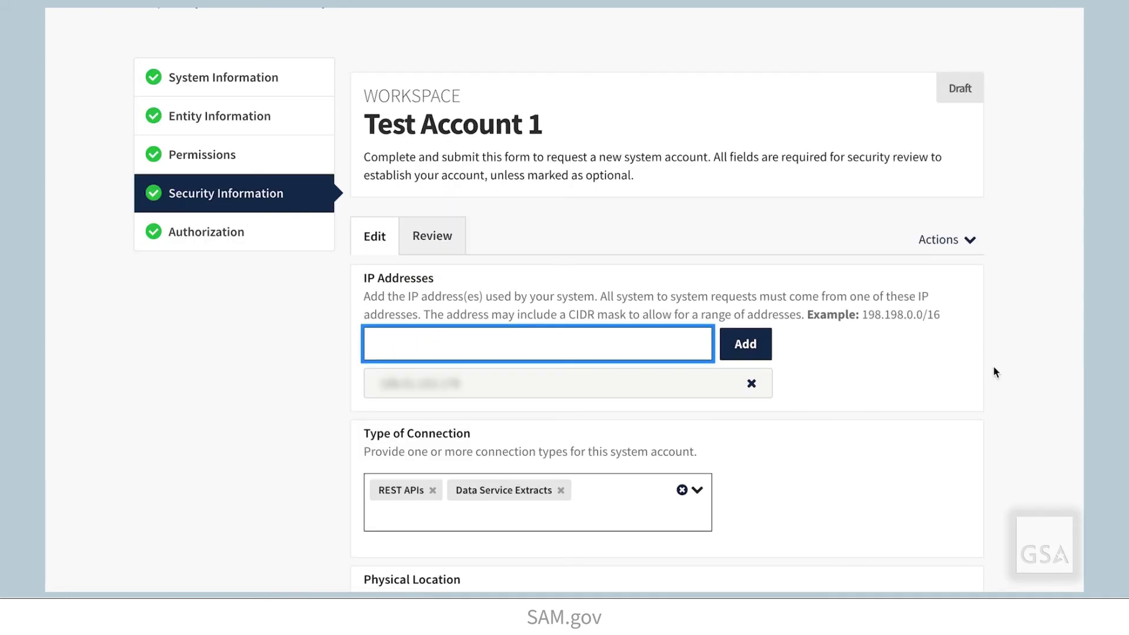
pyautogui.scroll(-10, 926, 380)
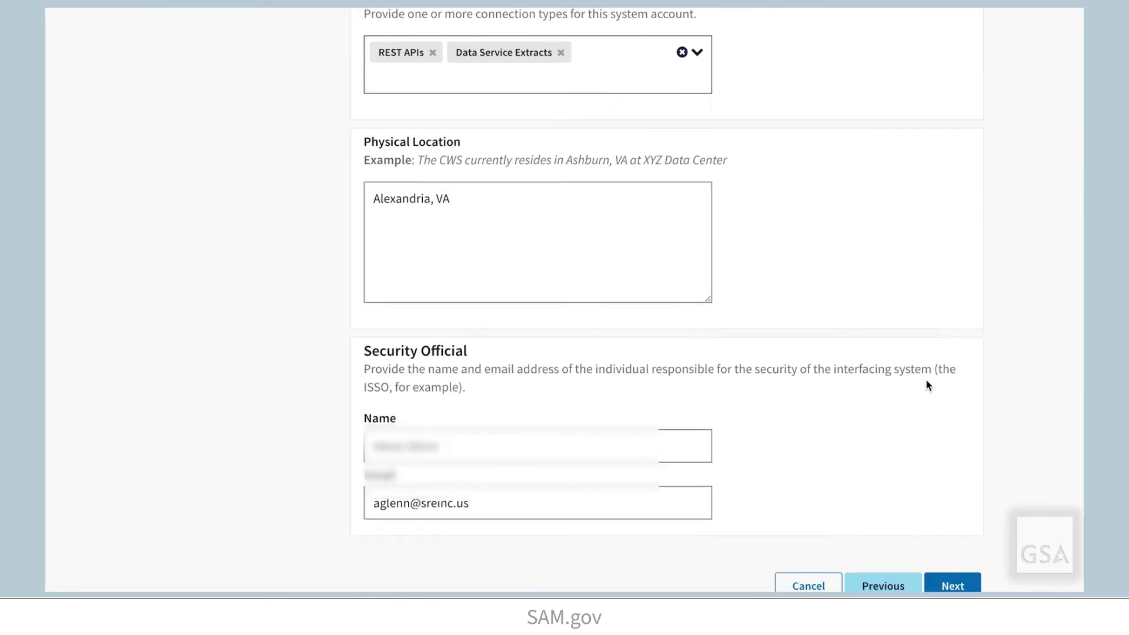
pyautogui.click(952, 457)
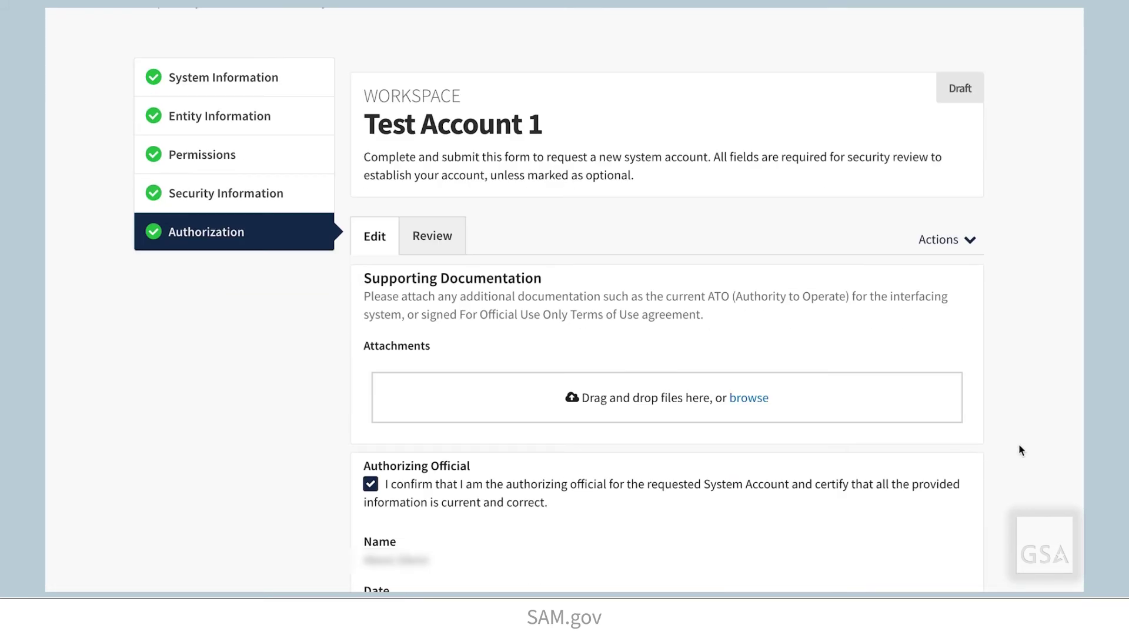
pyautogui.scroll(-5, 1018, 447)
pyautogui.click(947, 409)
pyautogui.scroll(2, 1023, 426)
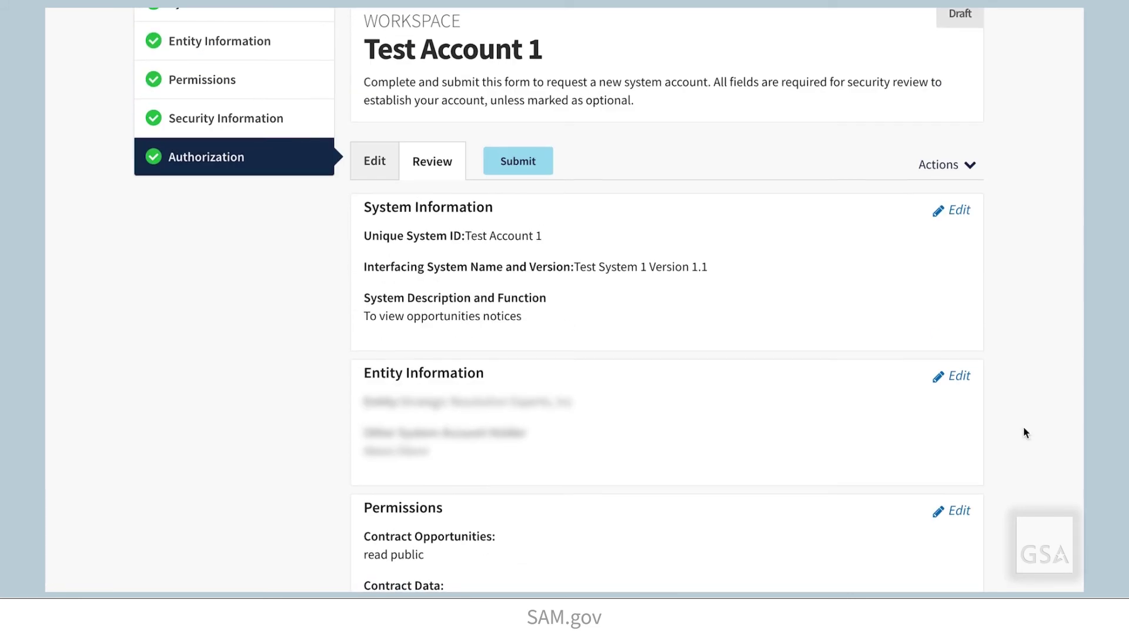
pyautogui.click(510, 165)
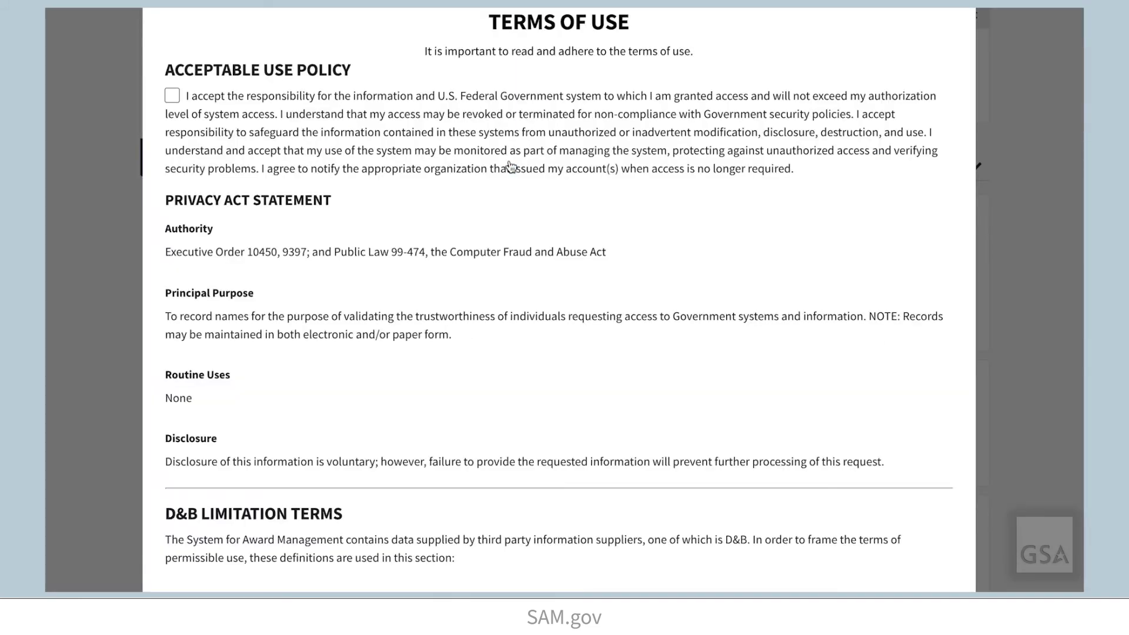
# Agree to the Acceptable Use Policy, Federal Award Management, D&B Expanded and D&B Open Data terms.
pyautogui.click(172, 97)
pyautogui.scroll(-15, 385, 177)
pyautogui.click(173, 275)
pyautogui.click(173, 376)
pyautogui.scroll(-5, 433, 373)
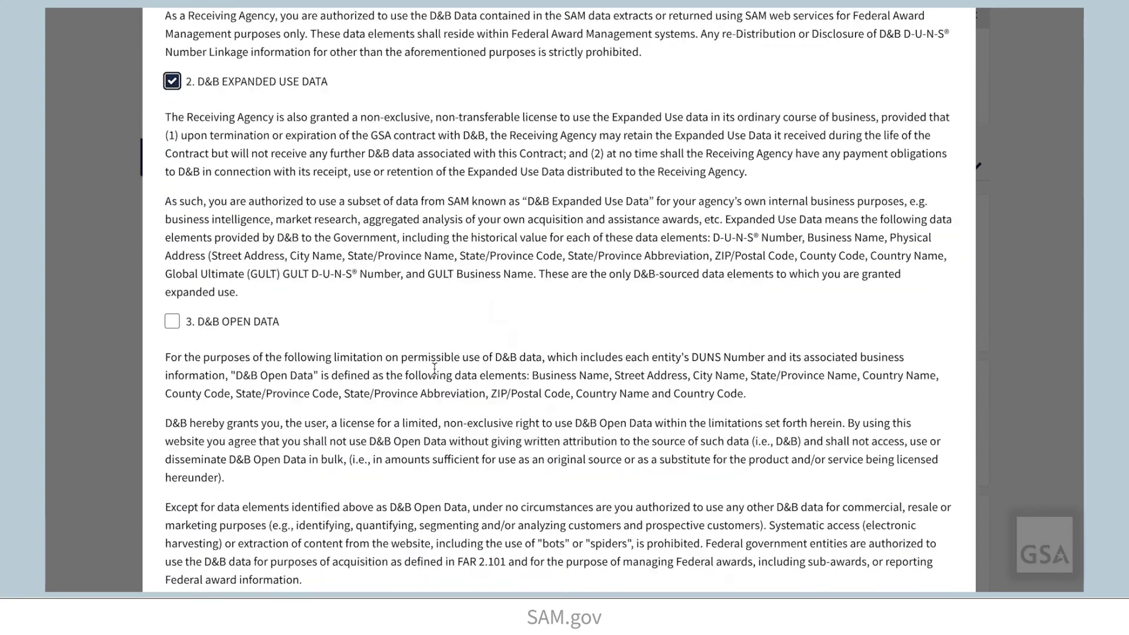
pyautogui.click(172, 279)
pyautogui.scroll(-3, 475, 299)
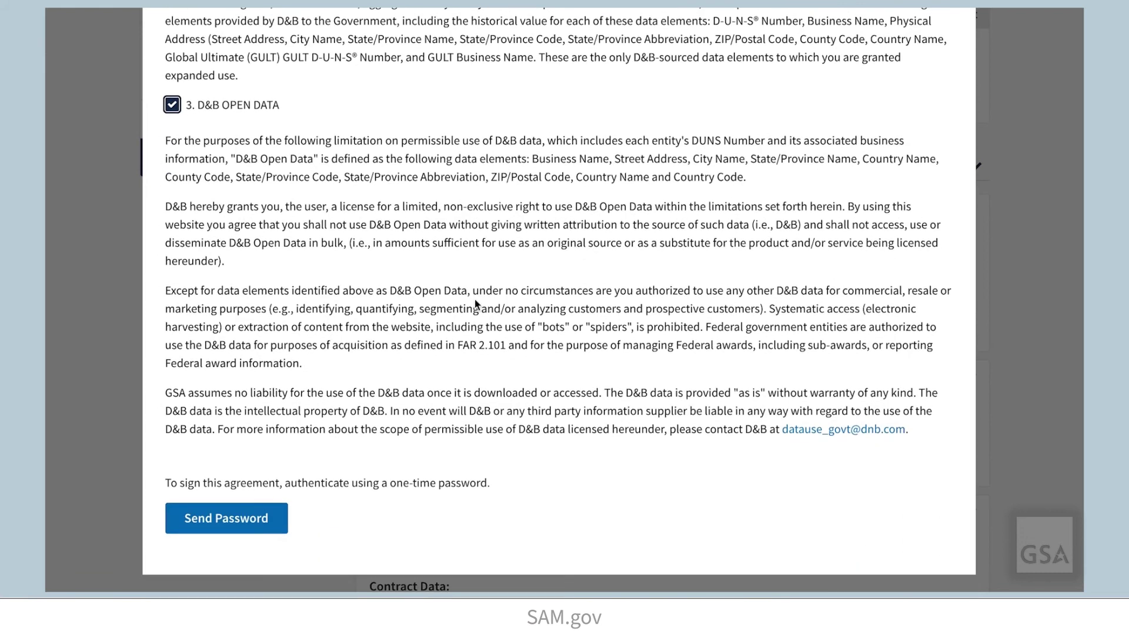
# Request and enter the e-mailed one-time password, then sign and submit Test Account 1.
pyautogui.click(240, 518)
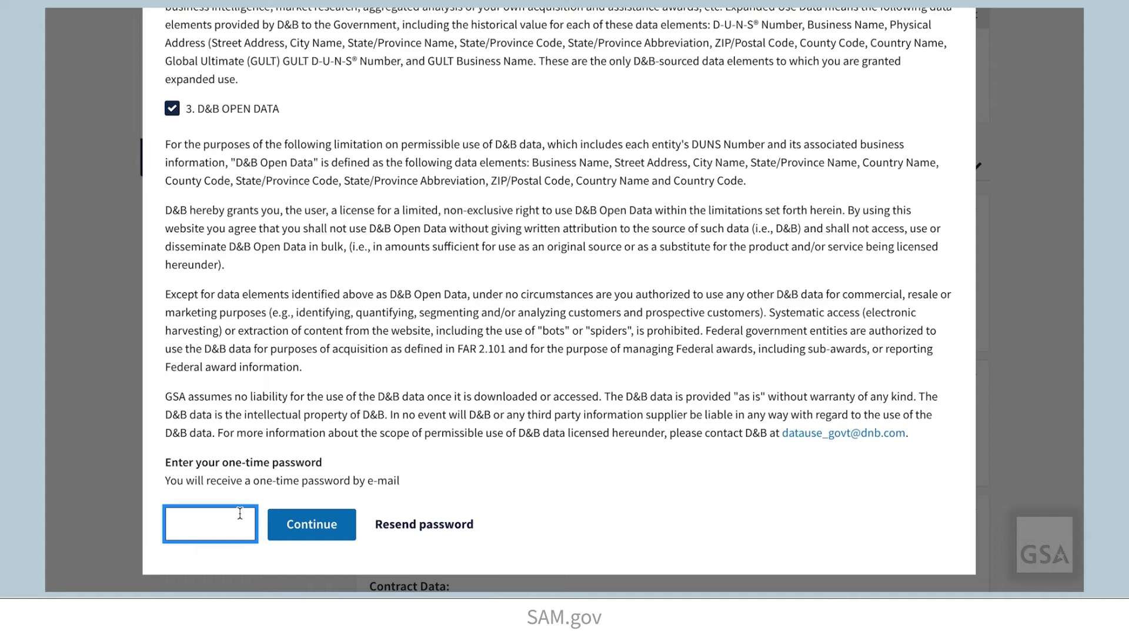
pyautogui.write('123456')
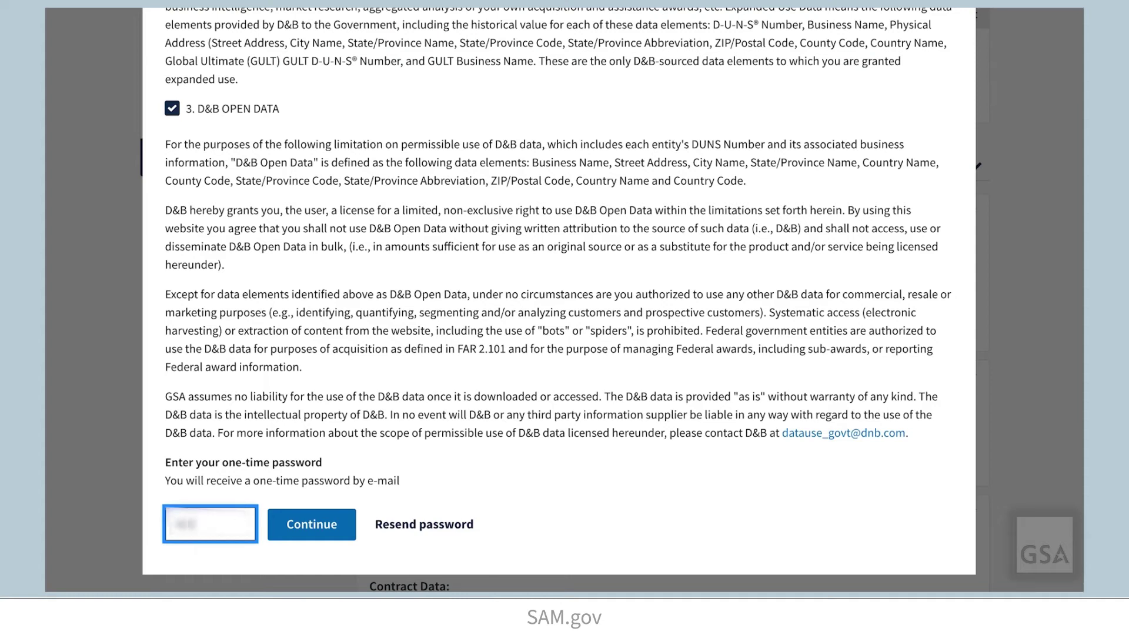
pyautogui.click(285, 525)
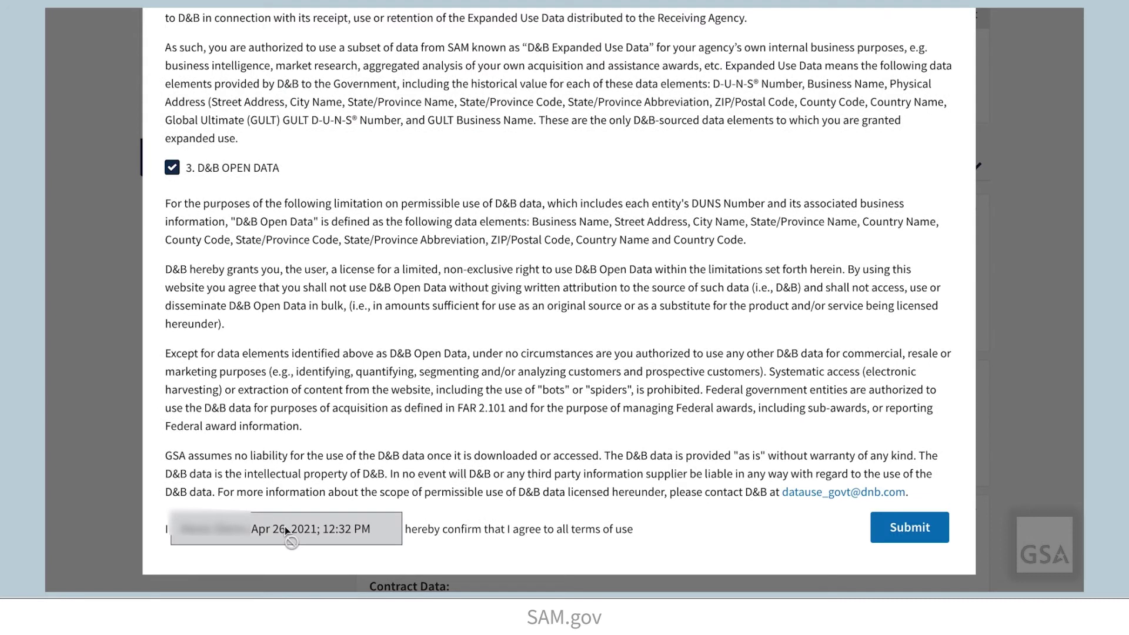
pyautogui.click(898, 533)
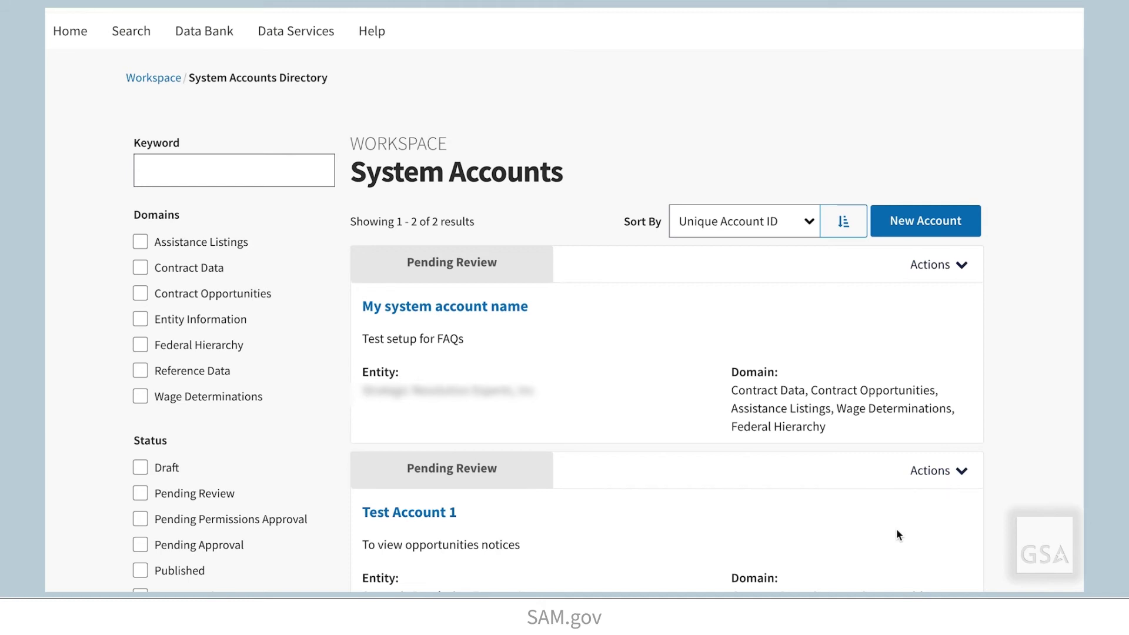
# Open Test Account 1's request and review its details and System Account History timeline.
pyautogui.scroll(-3, 1033, 491)
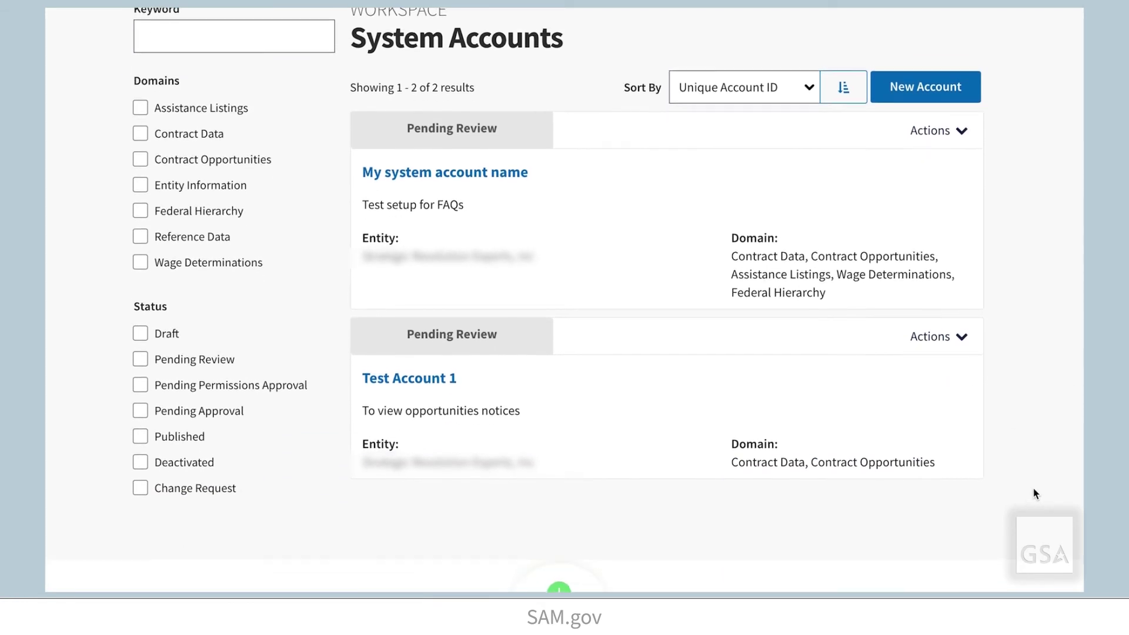
pyautogui.scroll(-1, 1035, 493)
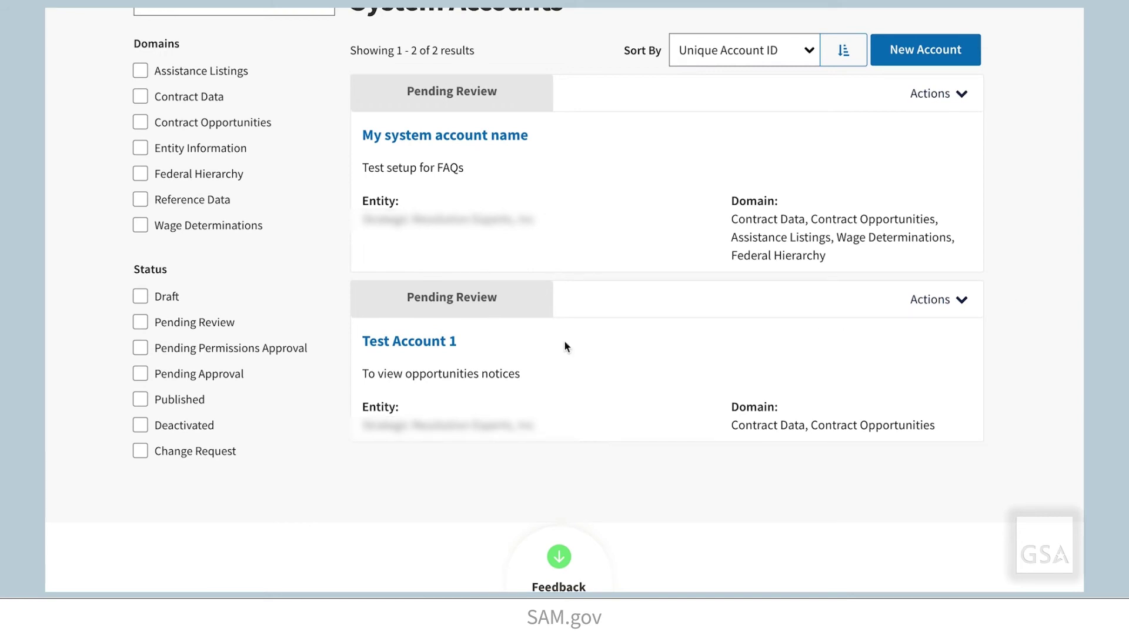
pyautogui.click(385, 343)
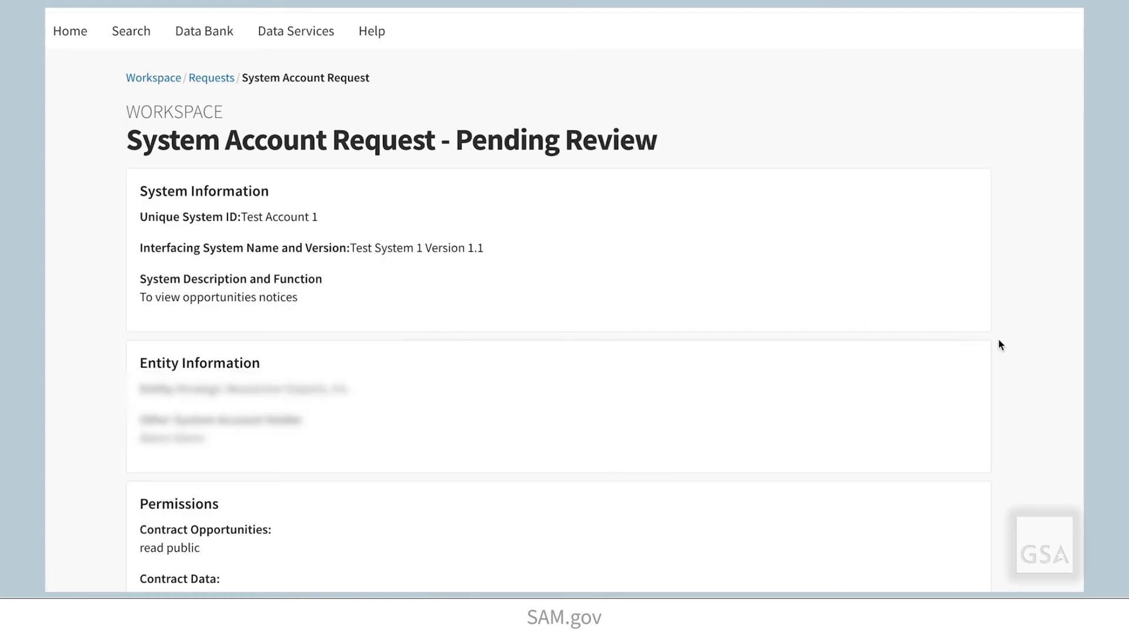
pyautogui.scroll(-4, 1025, 346)
pyautogui.scroll(-4, 1026, 343)
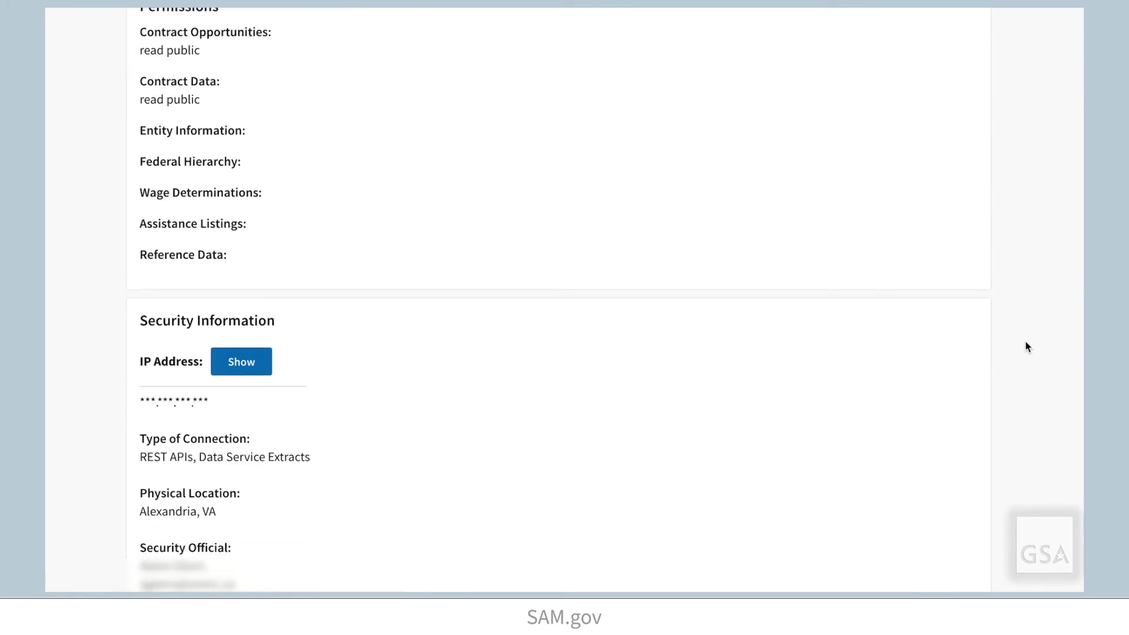
pyautogui.scroll(-5, 1028, 347)
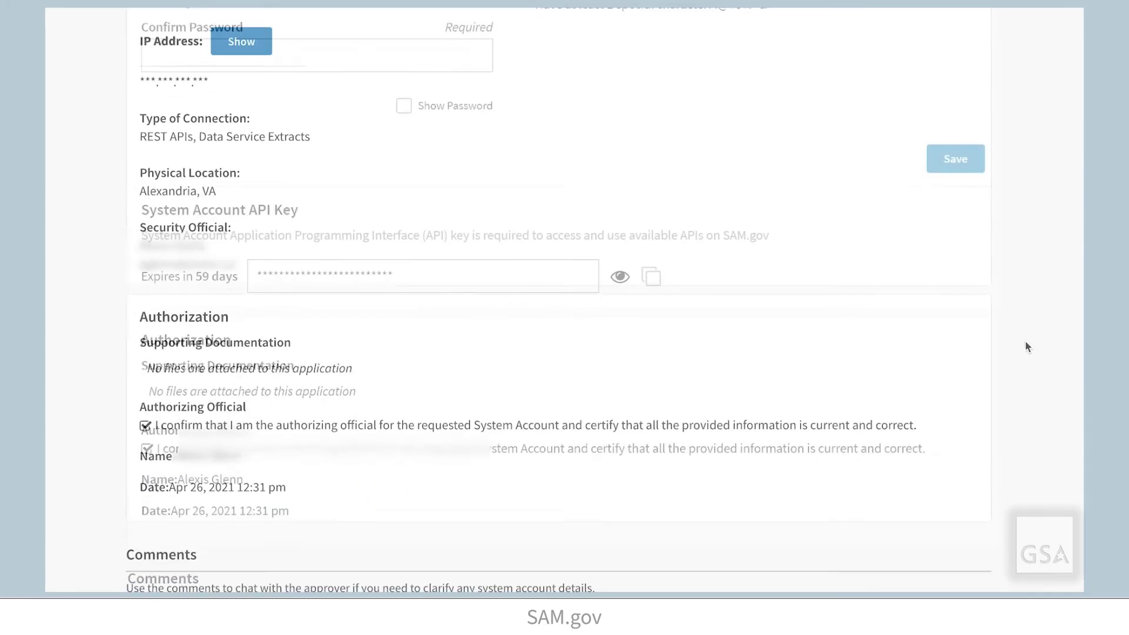
pyautogui.scroll(-12, 1027, 347)
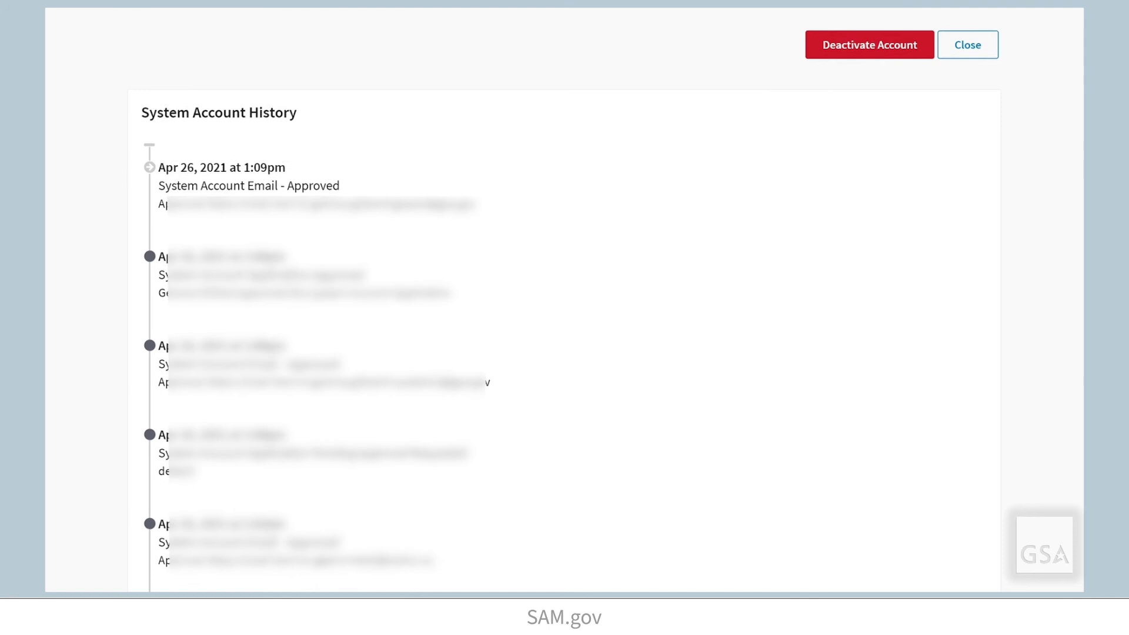
pyautogui.scroll(-2, 564, 300)
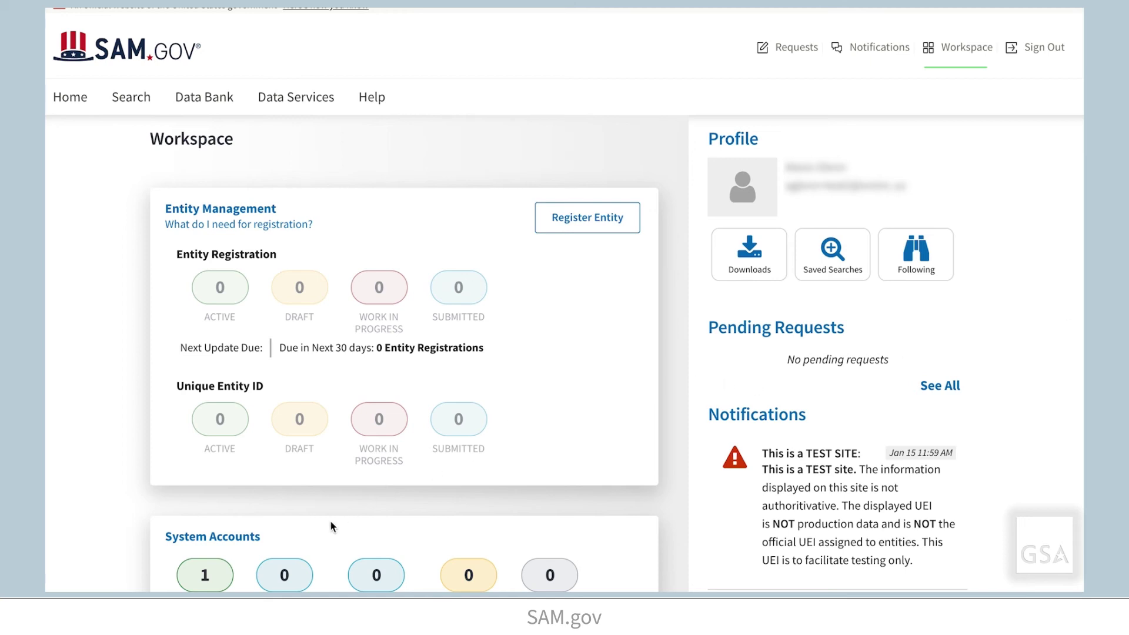
# Open the approved Test Account 1 from System Accounts and reach its System Account Password section.
pyautogui.click(213, 535)
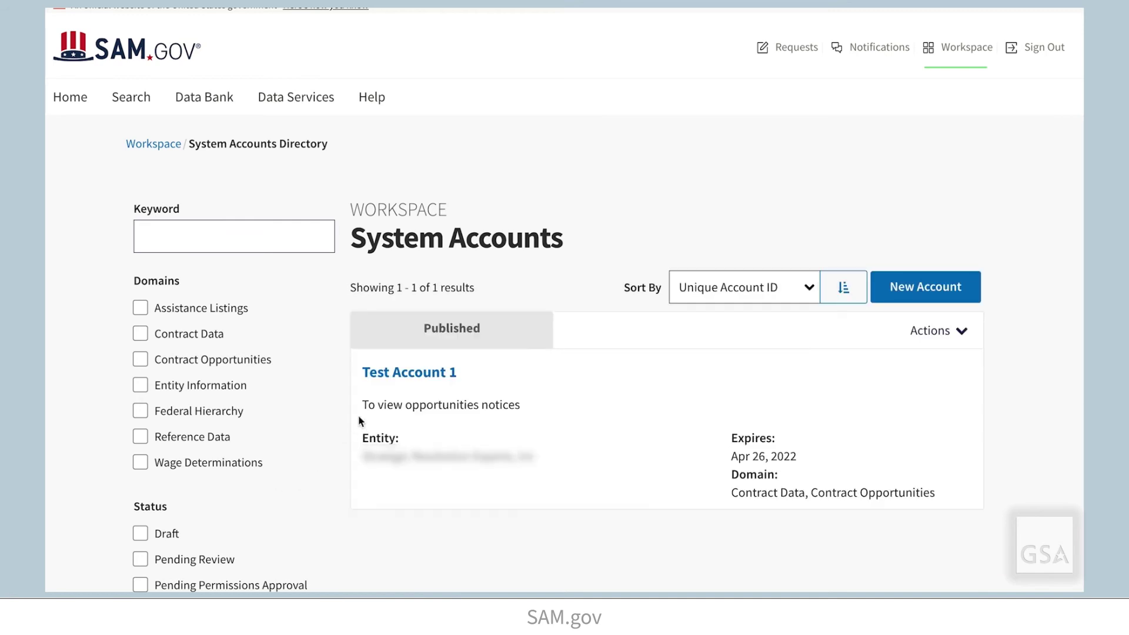
pyautogui.click(417, 377)
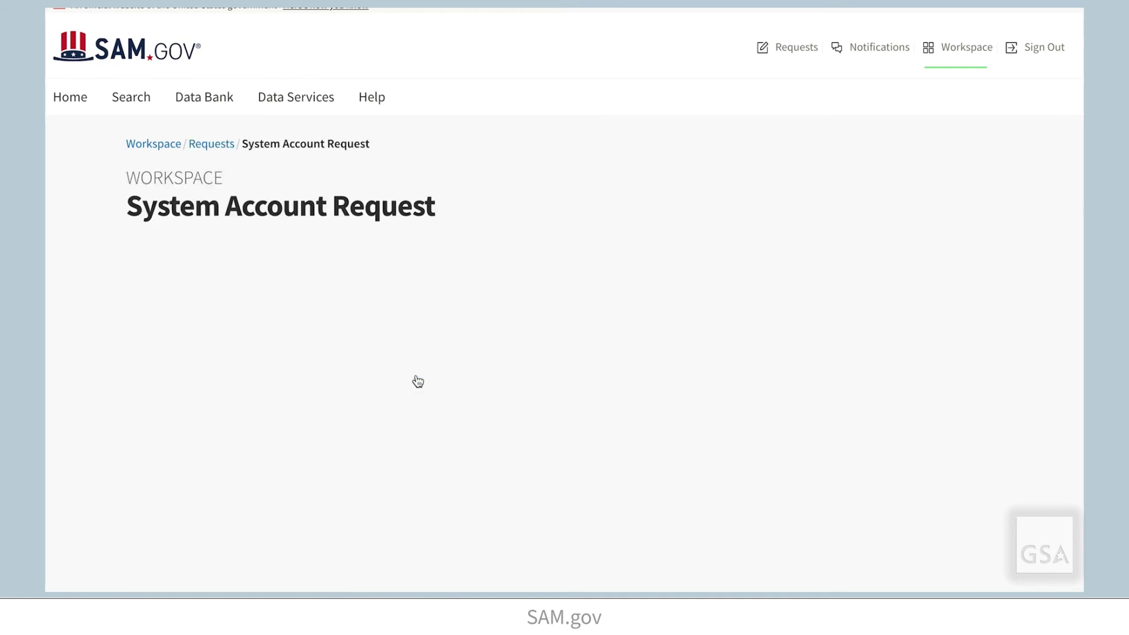
pyautogui.scroll(-5, 1017, 441)
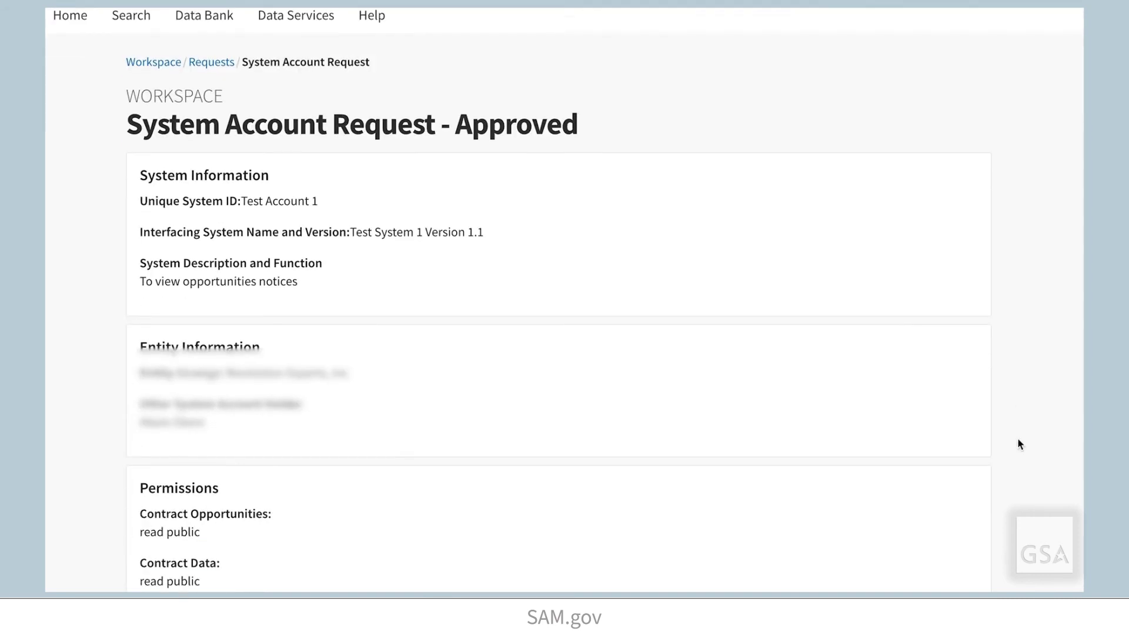
pyautogui.scroll(-10, 1019, 445)
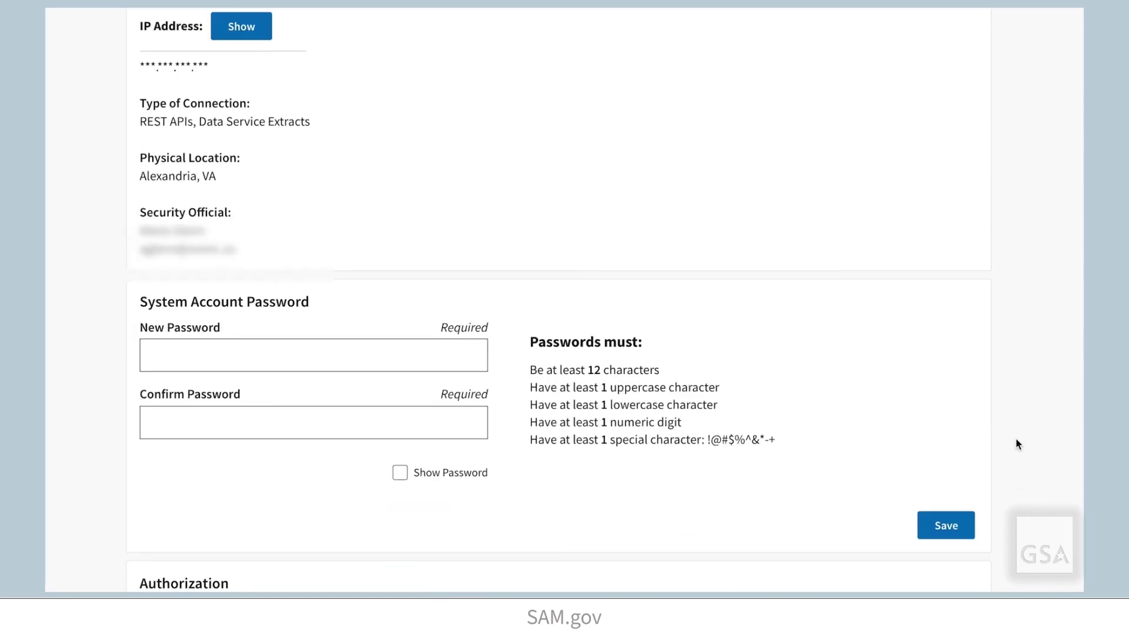
# Paste the new password into New and Confirm Password and save it.
pyautogui.click(376, 363)
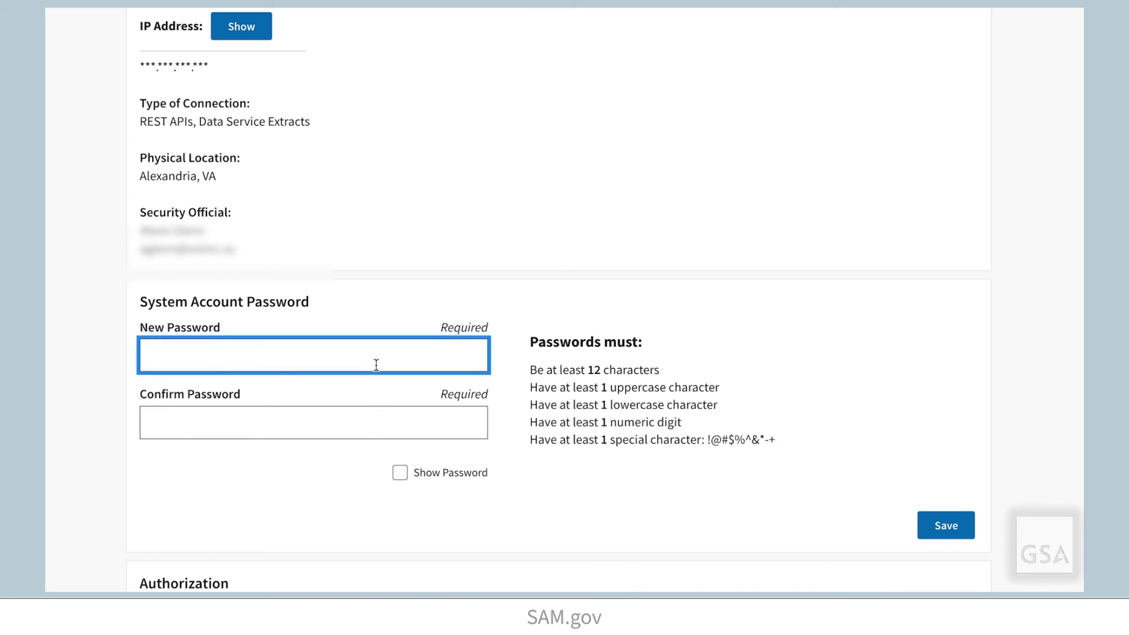
pyautogui.hotkey('ctrl', 'v')
pyautogui.click(246, 446)
pyautogui.hotkey('ctrl', 'v')
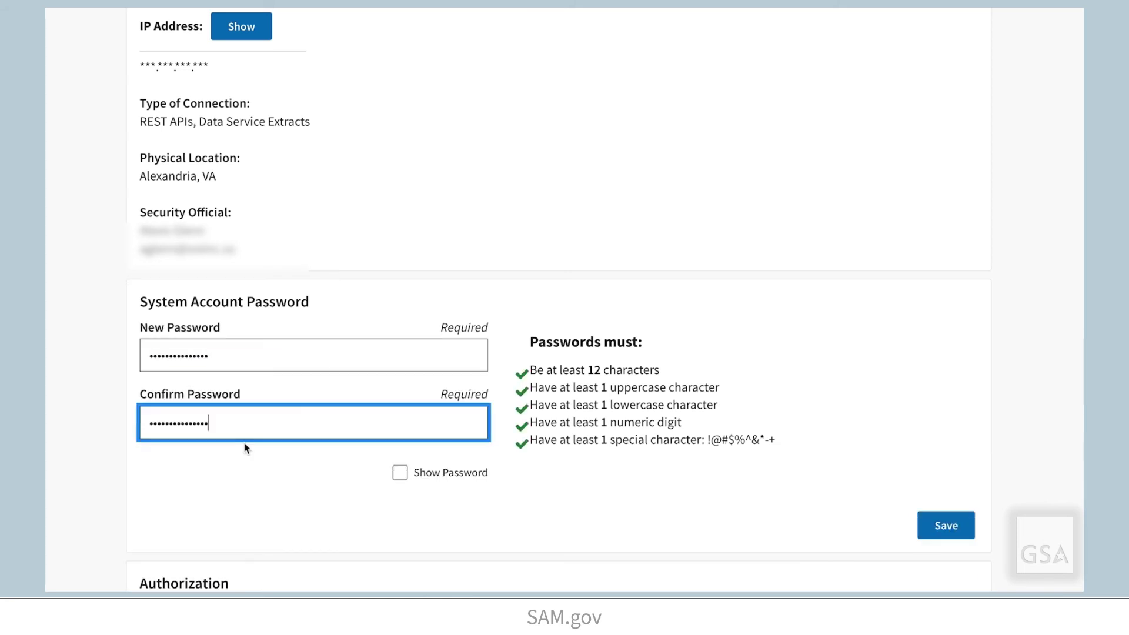
pyautogui.click(944, 525)
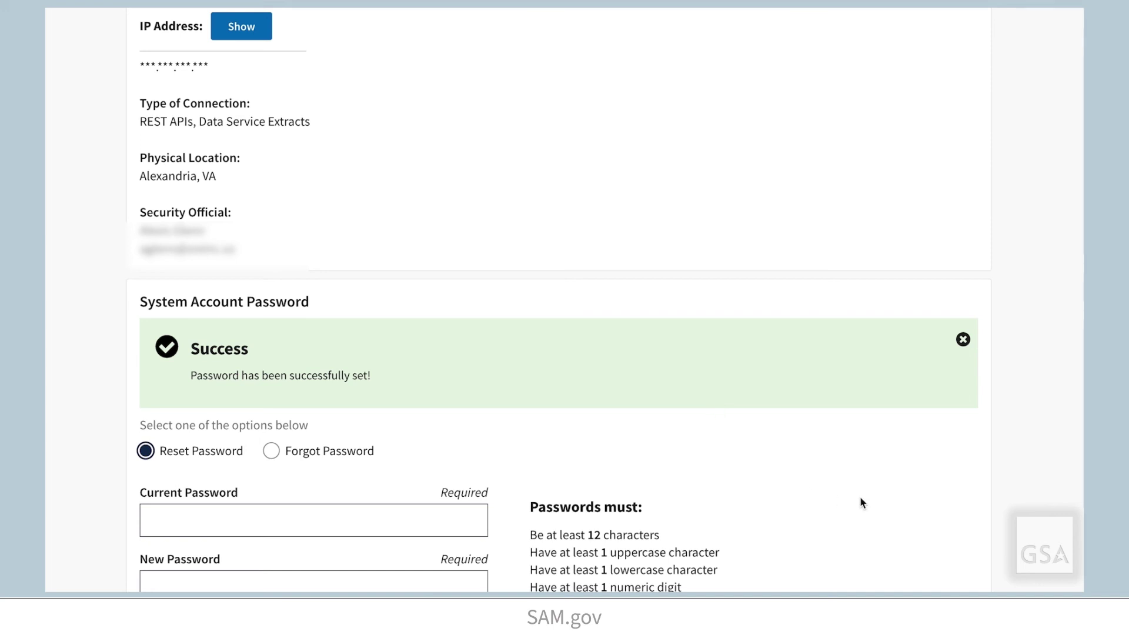
# Generate Test Account 1's Public API Key, confirming with the system password.
pyautogui.scroll(-6, 860, 499)
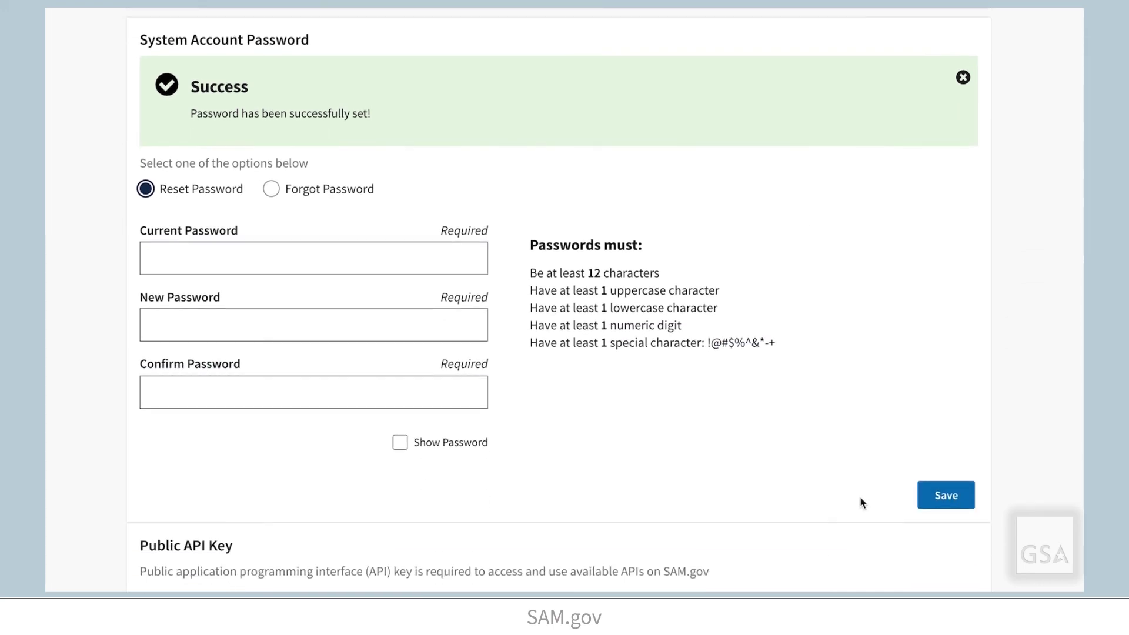
pyautogui.scroll(-3, 860, 499)
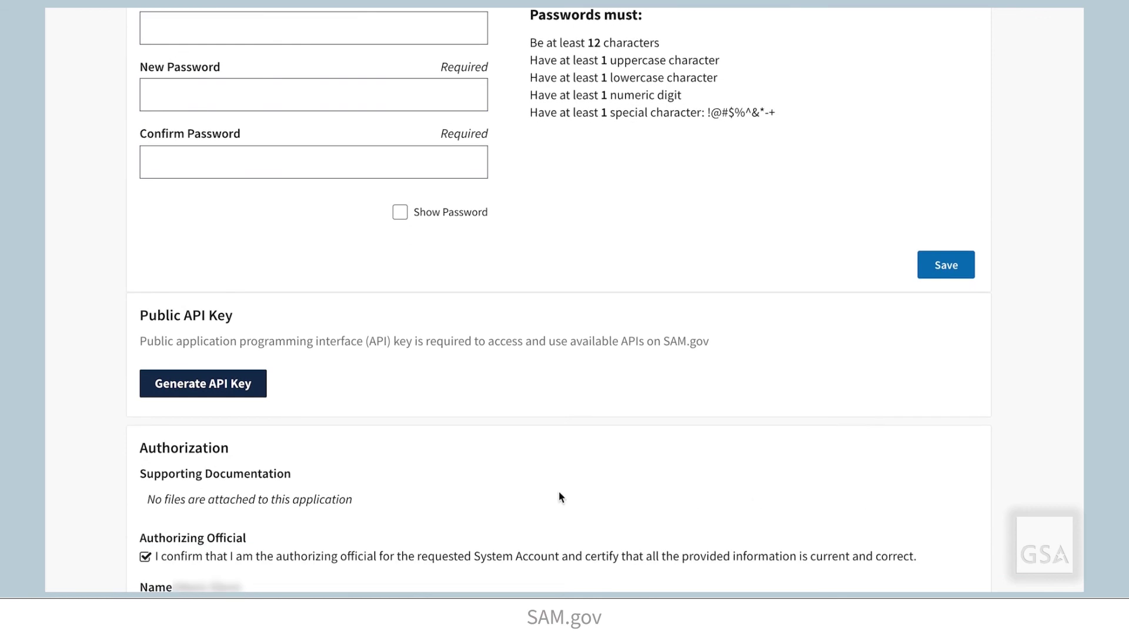
pyautogui.click(245, 390)
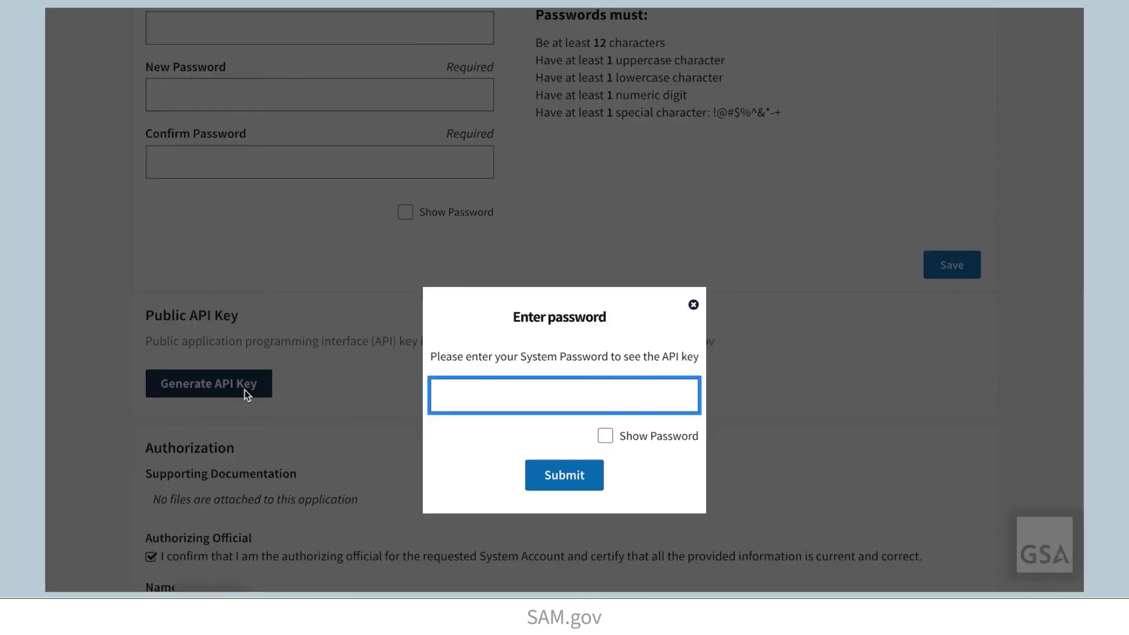
pyautogui.hotkey('ctrl', 'v')
pyautogui.click(561, 484)
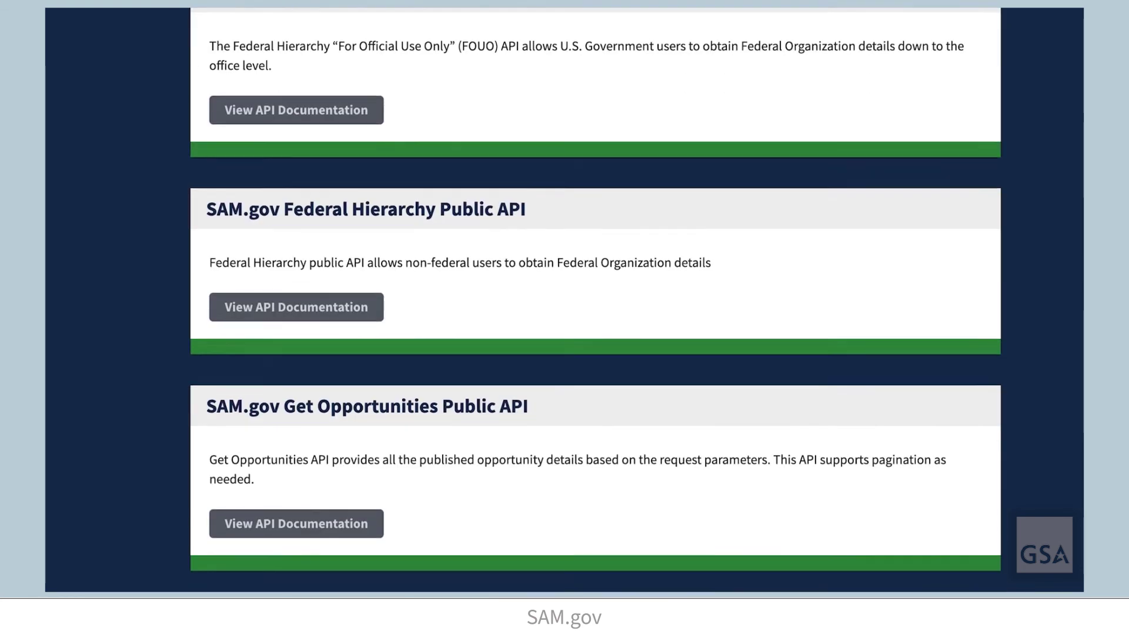
# View the Get Opportunities Public API documentation, then open the home page feedback form's text box.
pyautogui.click(336, 511)
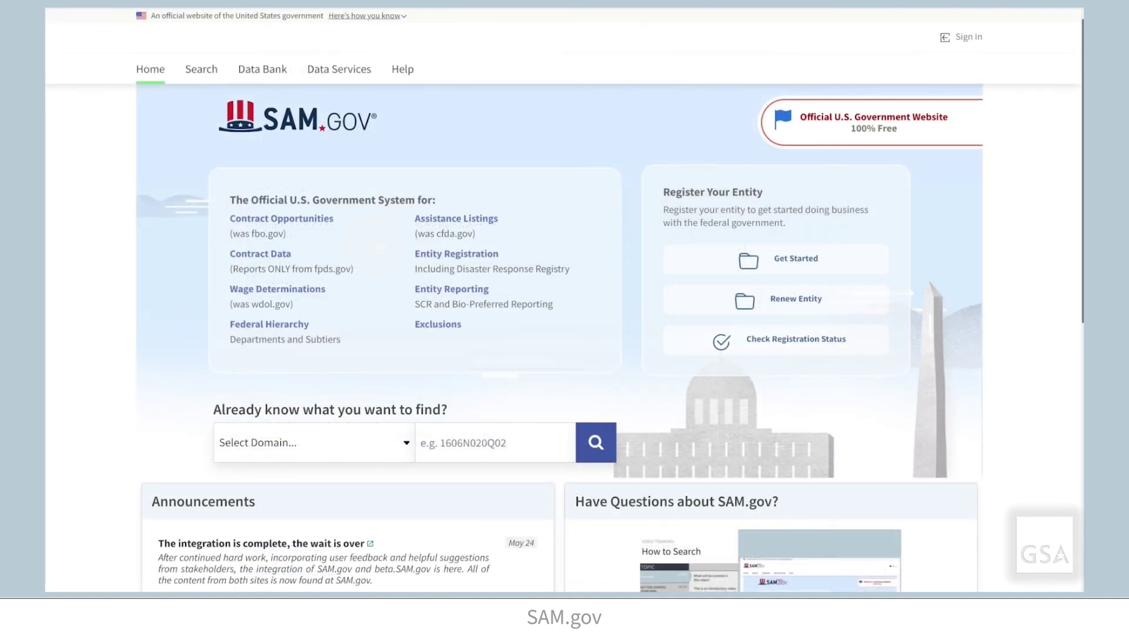
pyautogui.scroll(-6, 563, 301)
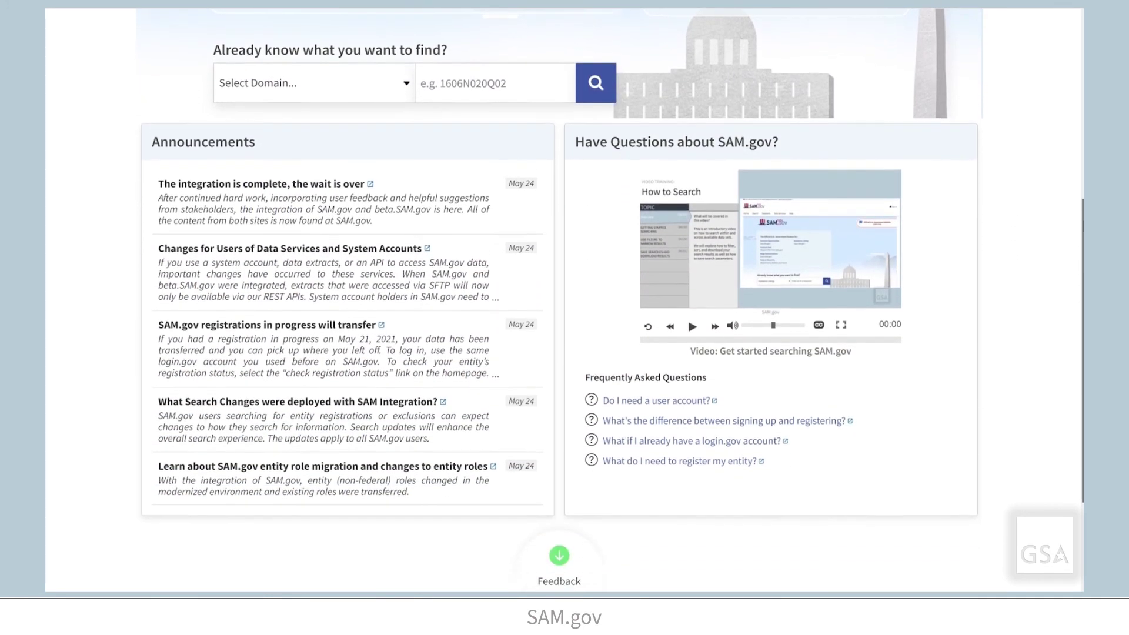
pyautogui.scroll(-4, 563, 301)
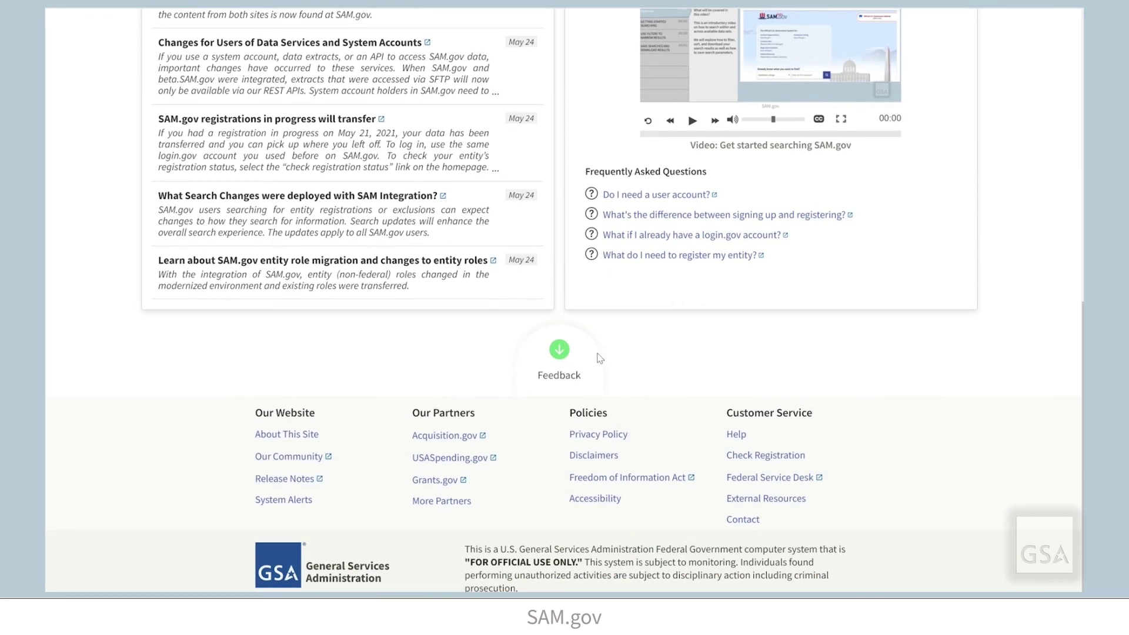
pyautogui.click(590, 359)
pyautogui.click(617, 330)
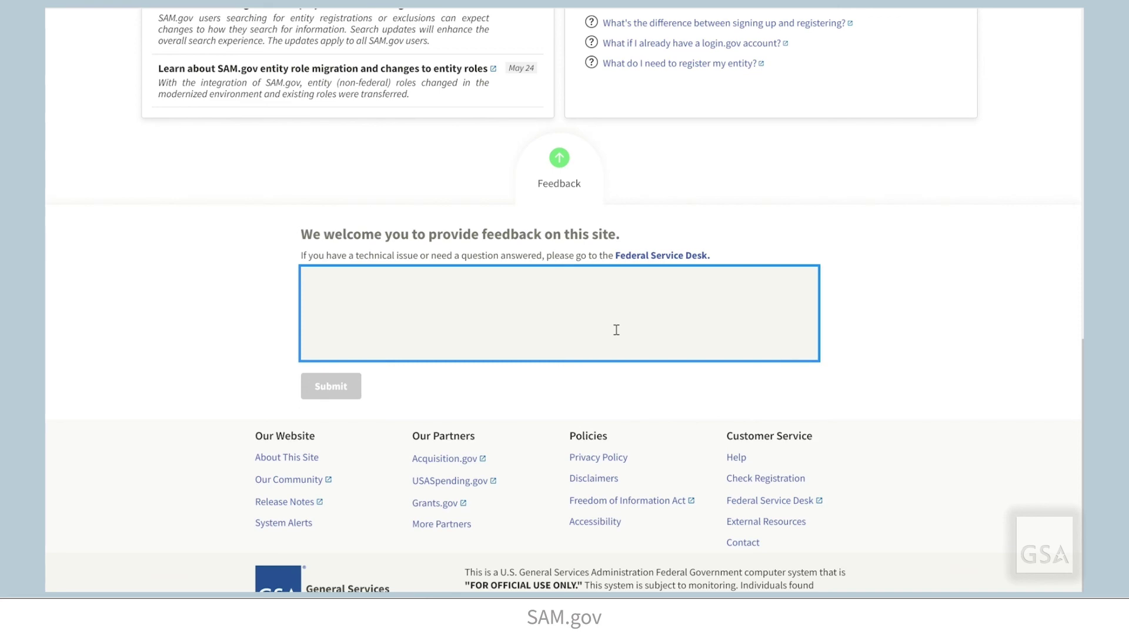